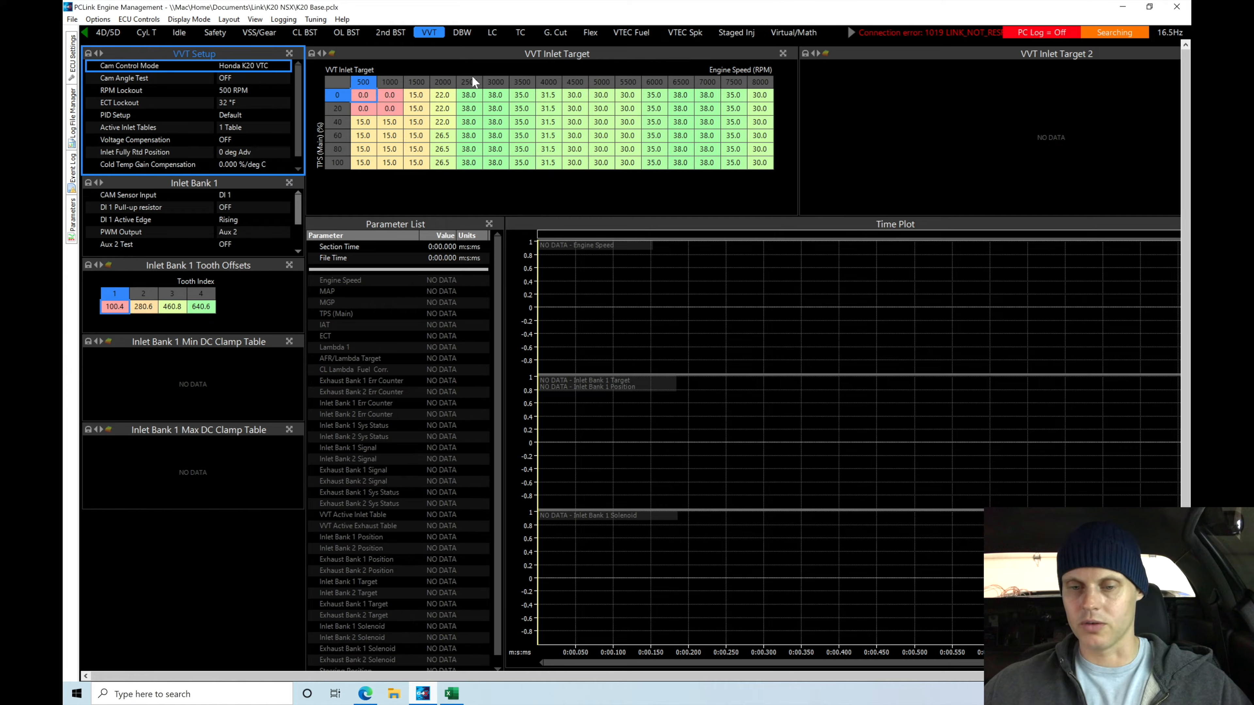
left_click(344, 83)
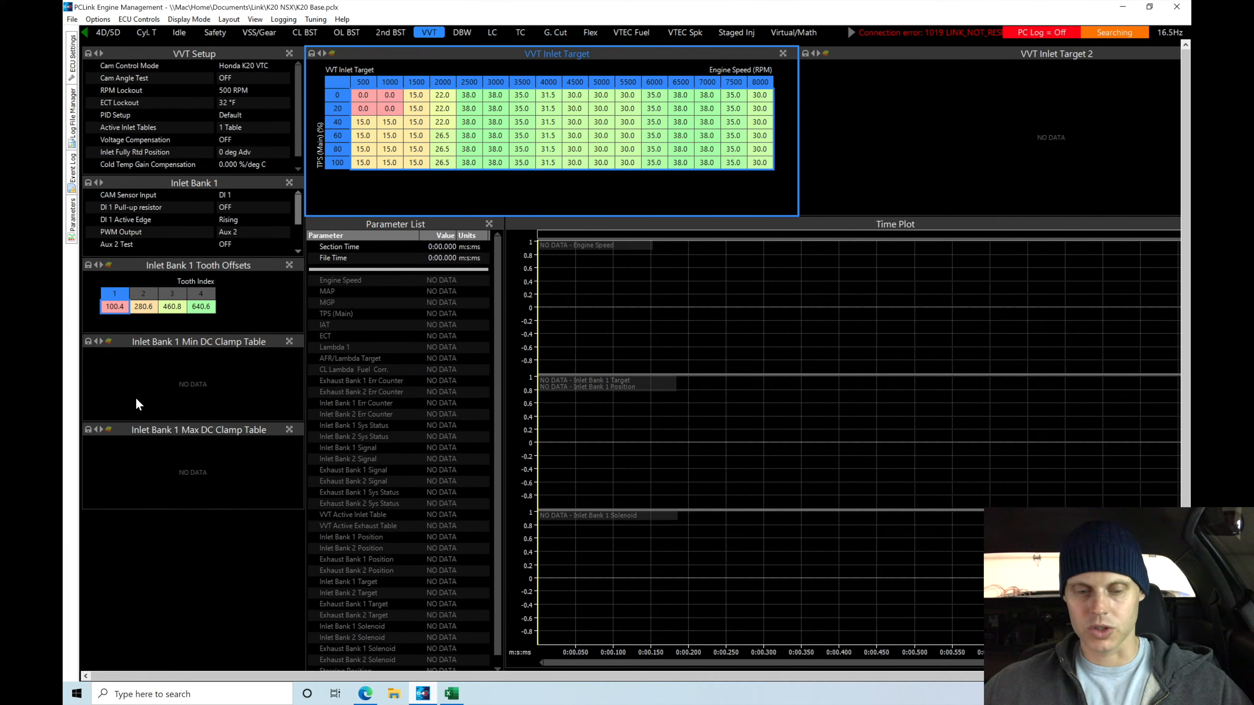
mouse_move(300, 212)
left_mouse_down()
mouse_move(299, 247)
mouse_move(295, 198)
left_mouse_up()
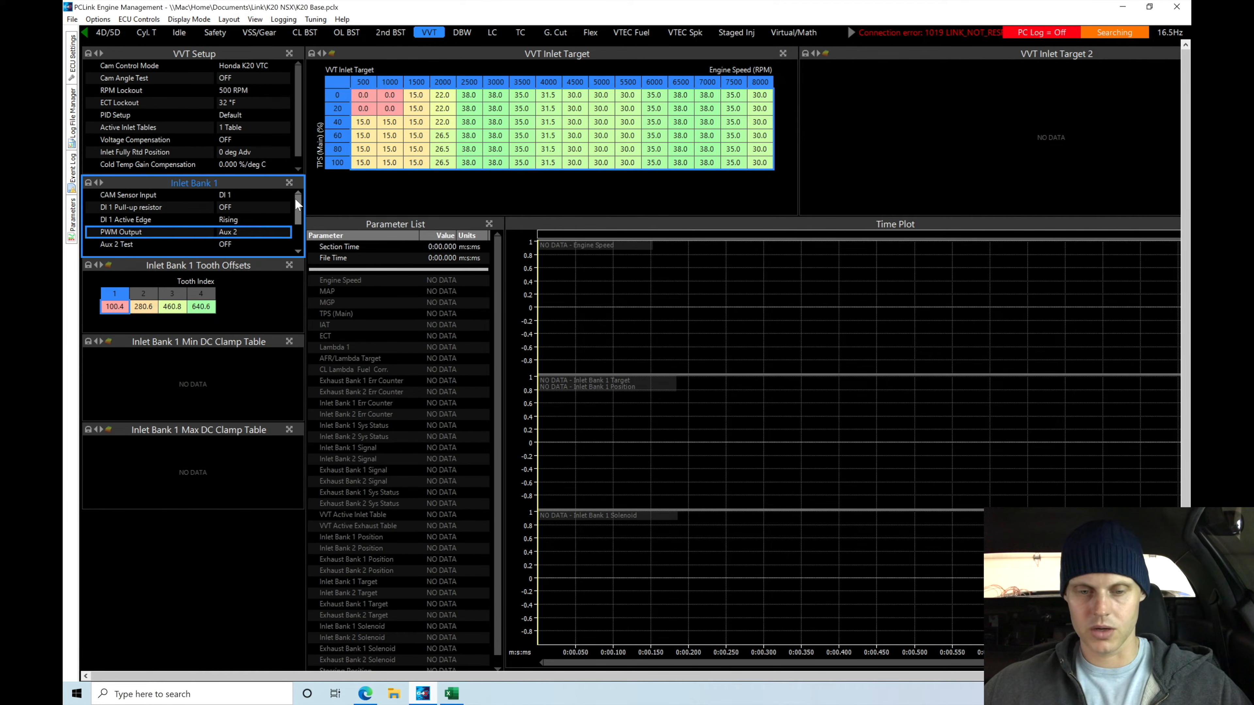
Set Active Inlet Tables to 2 Tables and clear VVT Inlet Target 2 to all zeros with default axis values
left_click(250, 130)
left_click(250, 129)
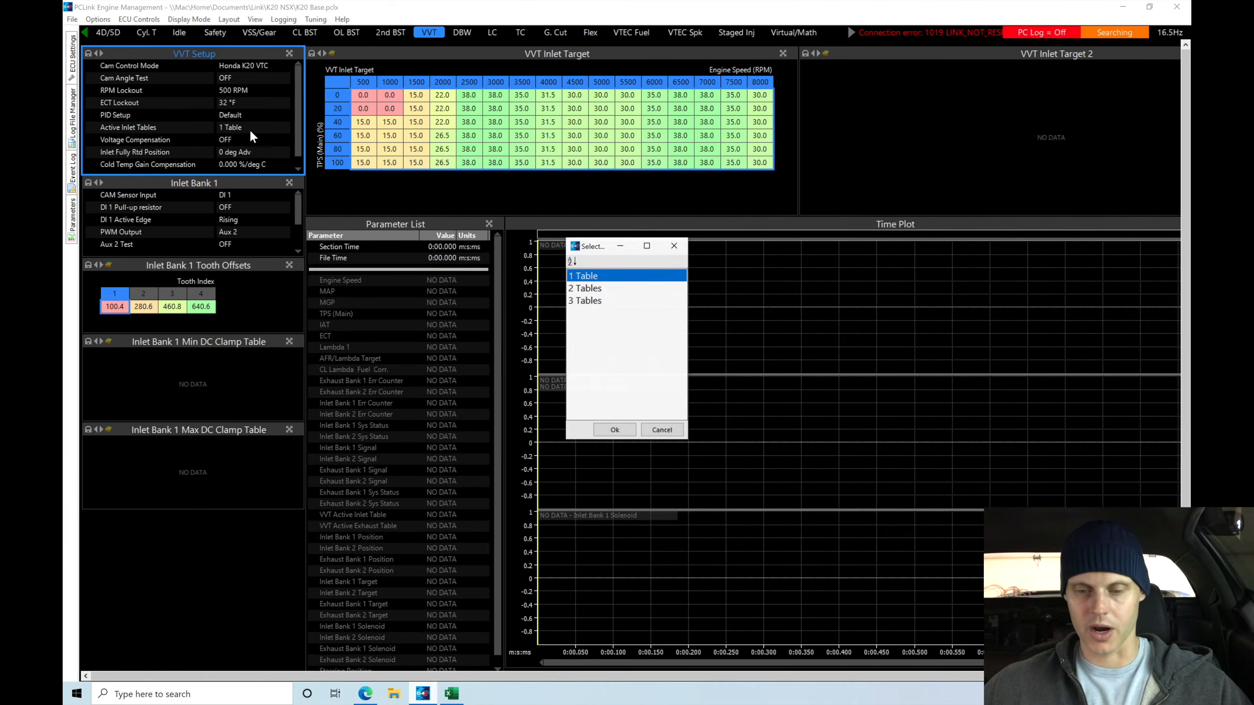
double_click(583, 289)
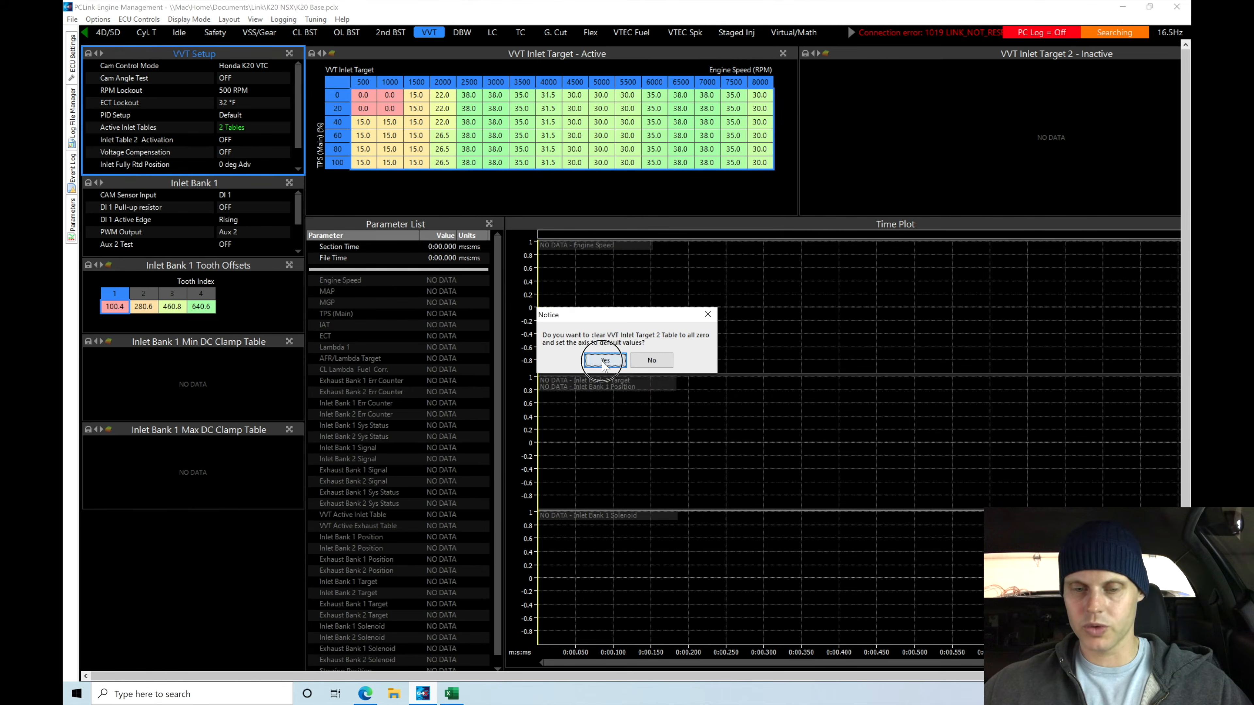
left_click(600, 359)
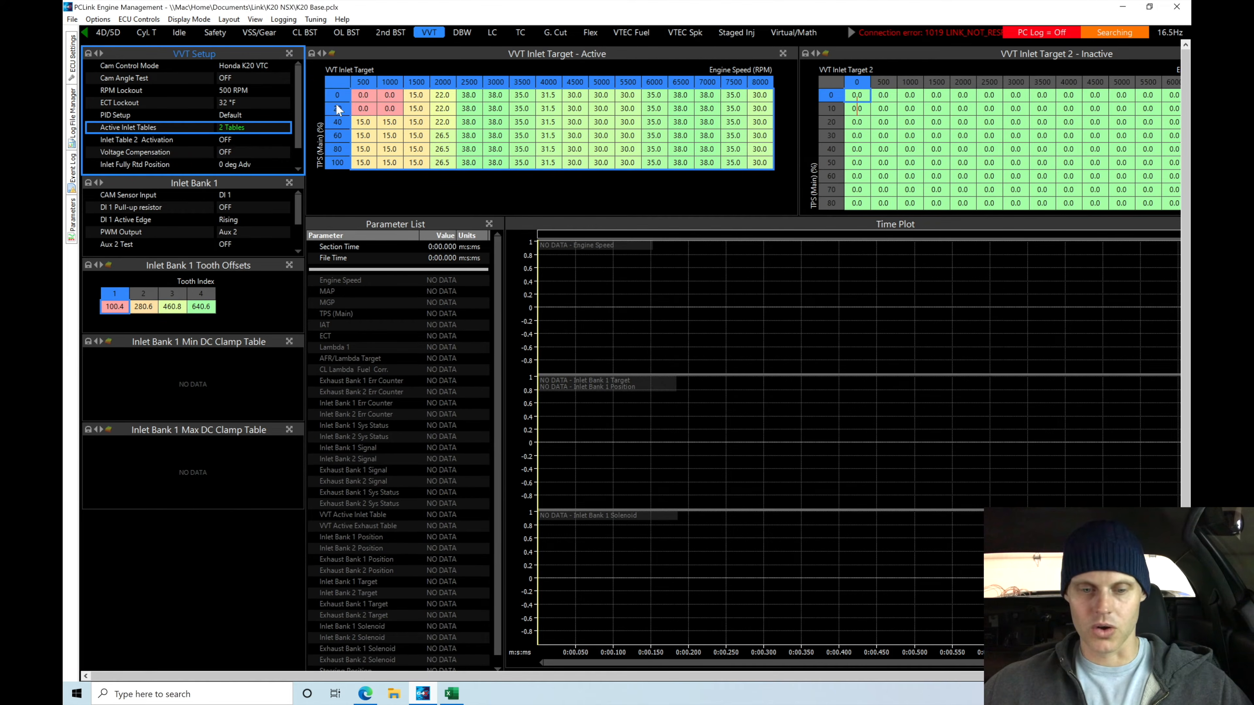
Set the Inlet Table 2 Activation in the VVT setup to Aux 14 VTec
scroll(298, 109, "down", 1)
double_click(254, 126)
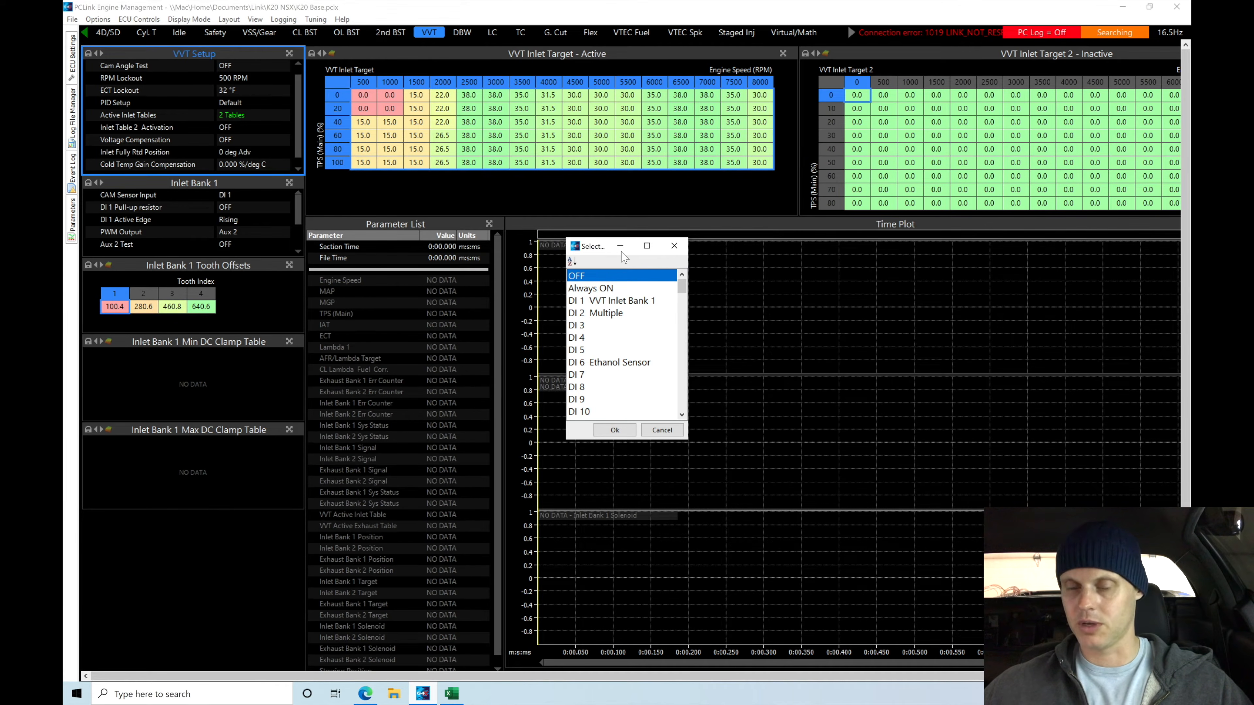
left_click_drag(681, 285, 683, 313)
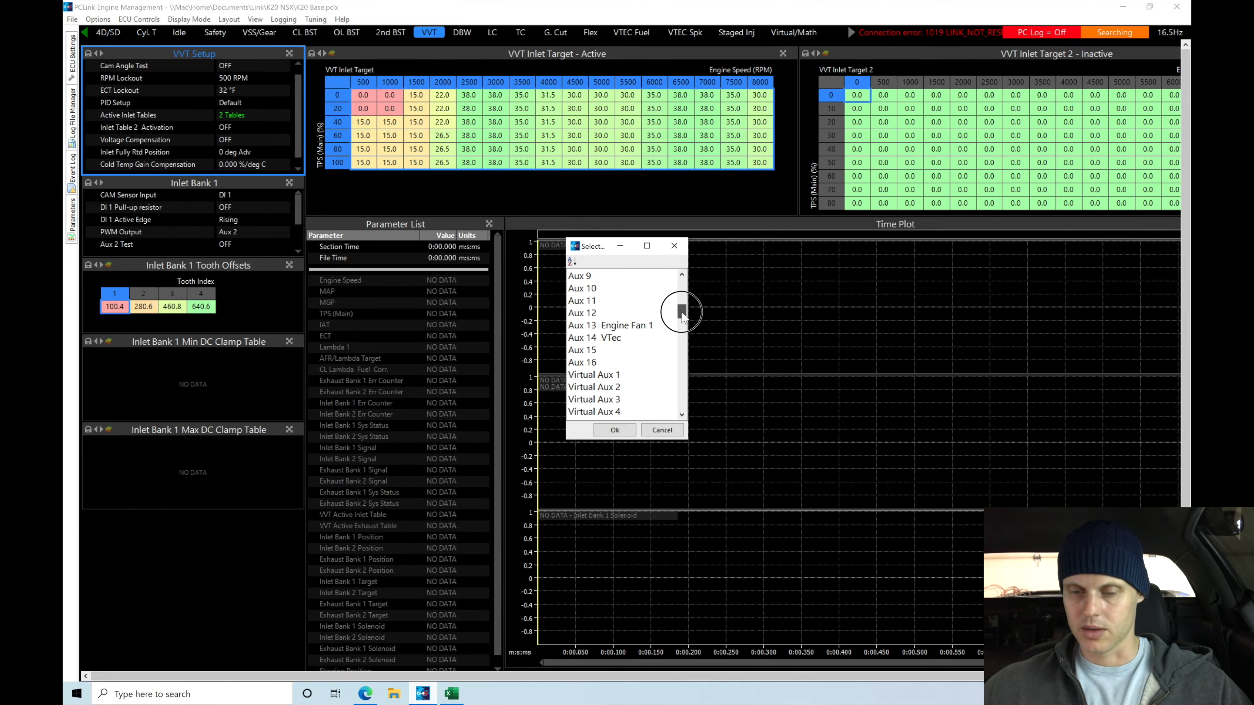
left_click(617, 338)
left_click(615, 429)
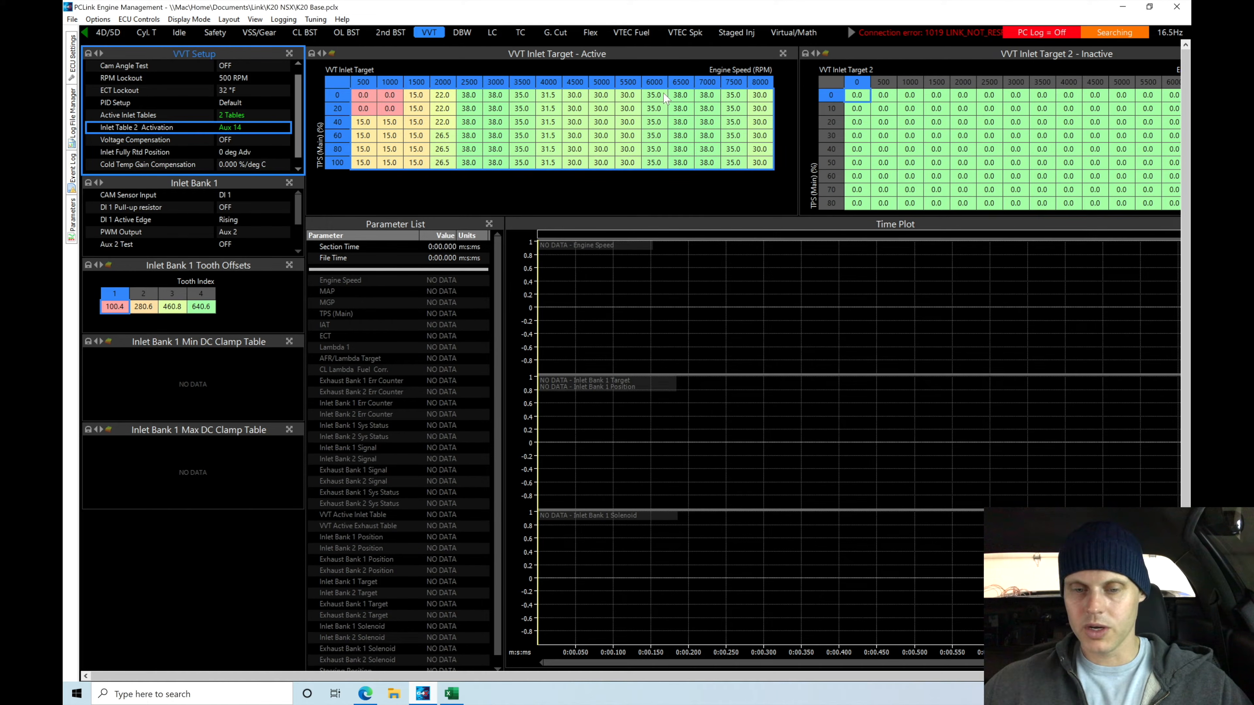
Change the Y axis parameter of the VVT Inlet Target table to MAP and initialise that axis
double_click(344, 84)
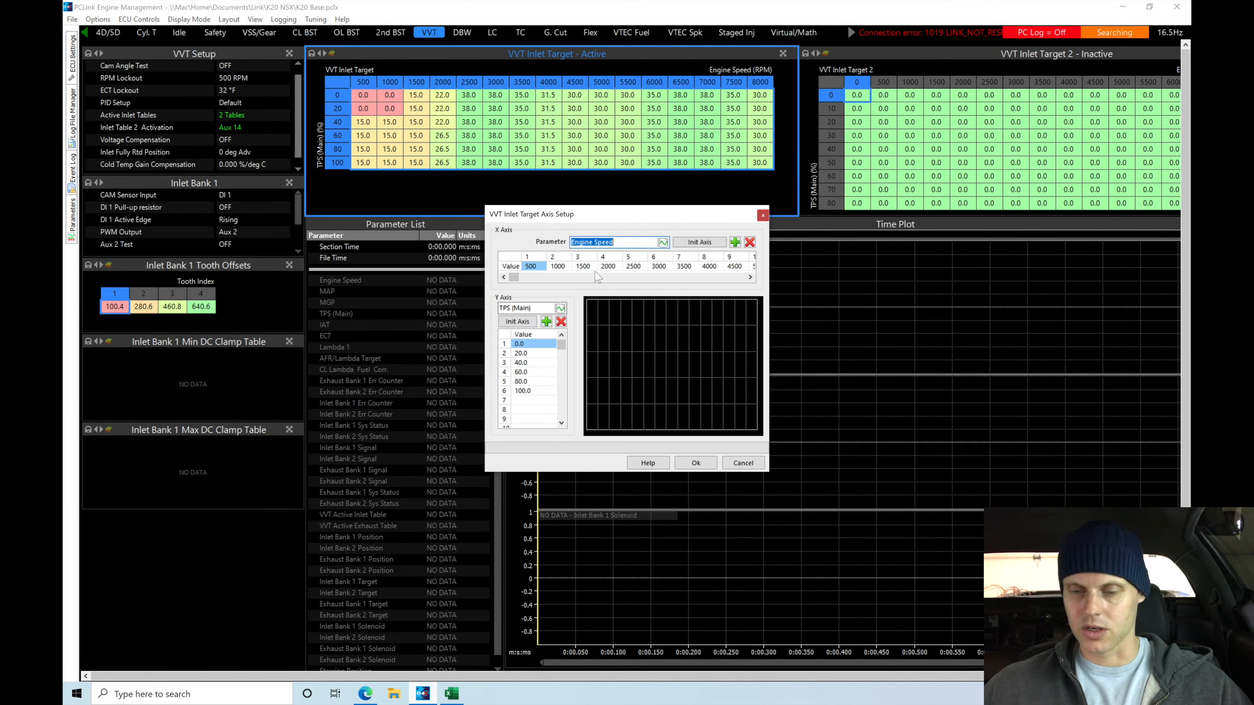
left_click(559, 308)
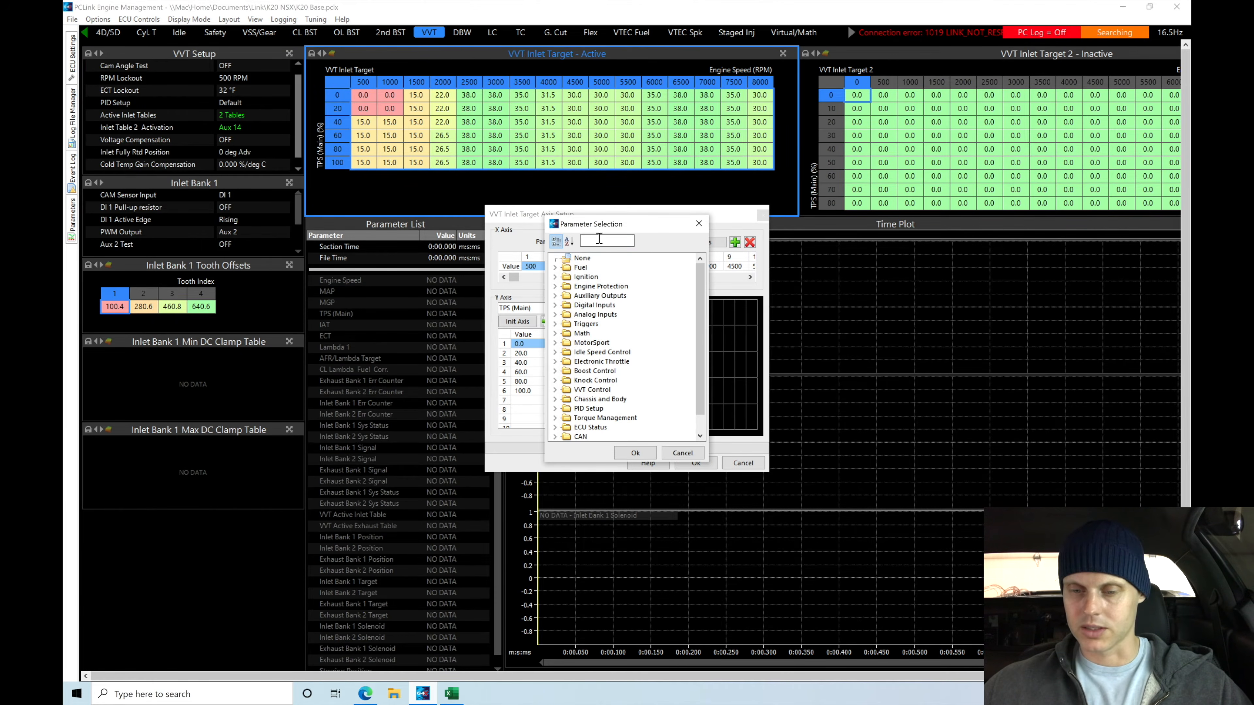
left_click(604, 240)
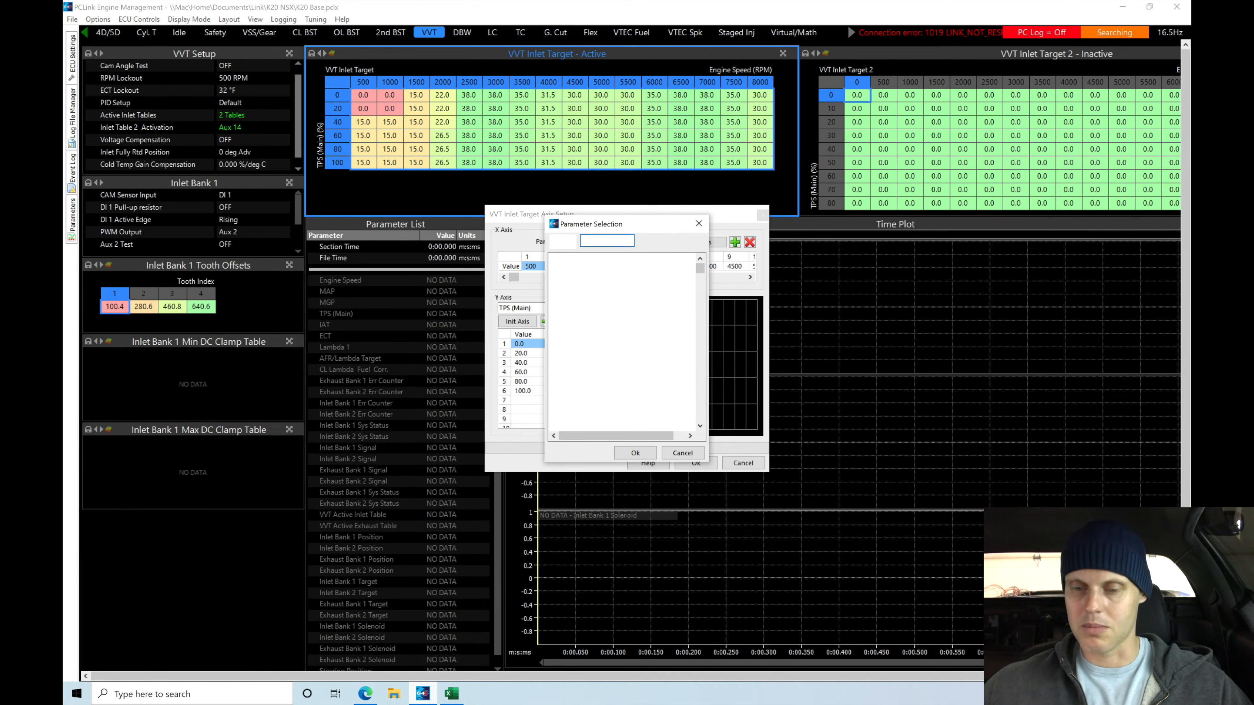
type("map")
left_click(581, 286)
left_click(635, 453)
left_click(517, 321)
Remove the 120, 160 and 200 rows from the VVT Inlet Target MAP axis and apply the axis setup
scroll(563, 424, "down", 1)
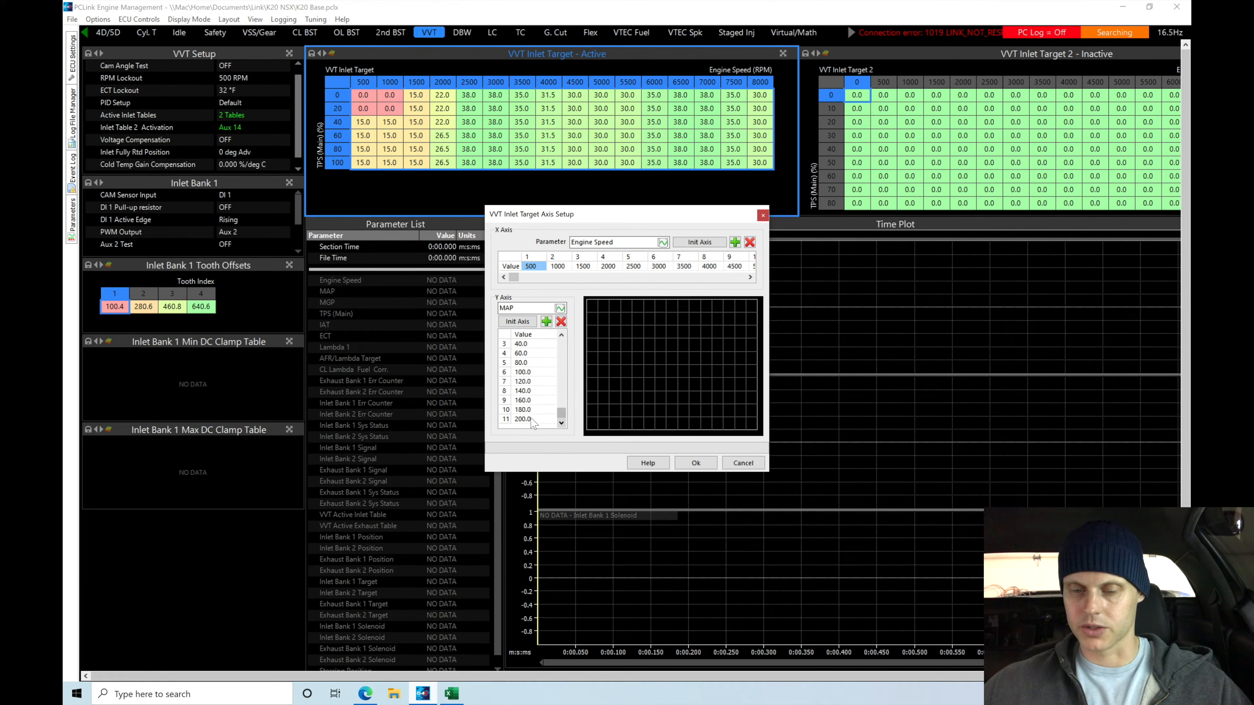
left_click_drag(560, 416, 560, 383)
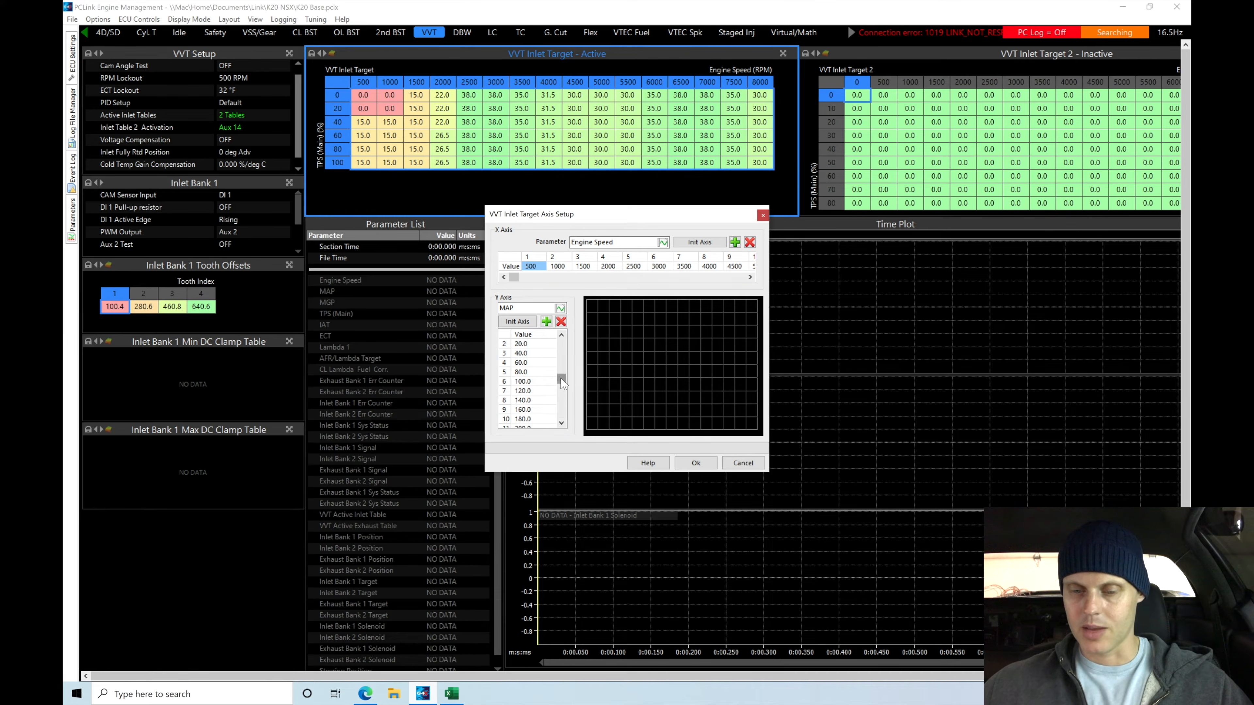
left_click(561, 333)
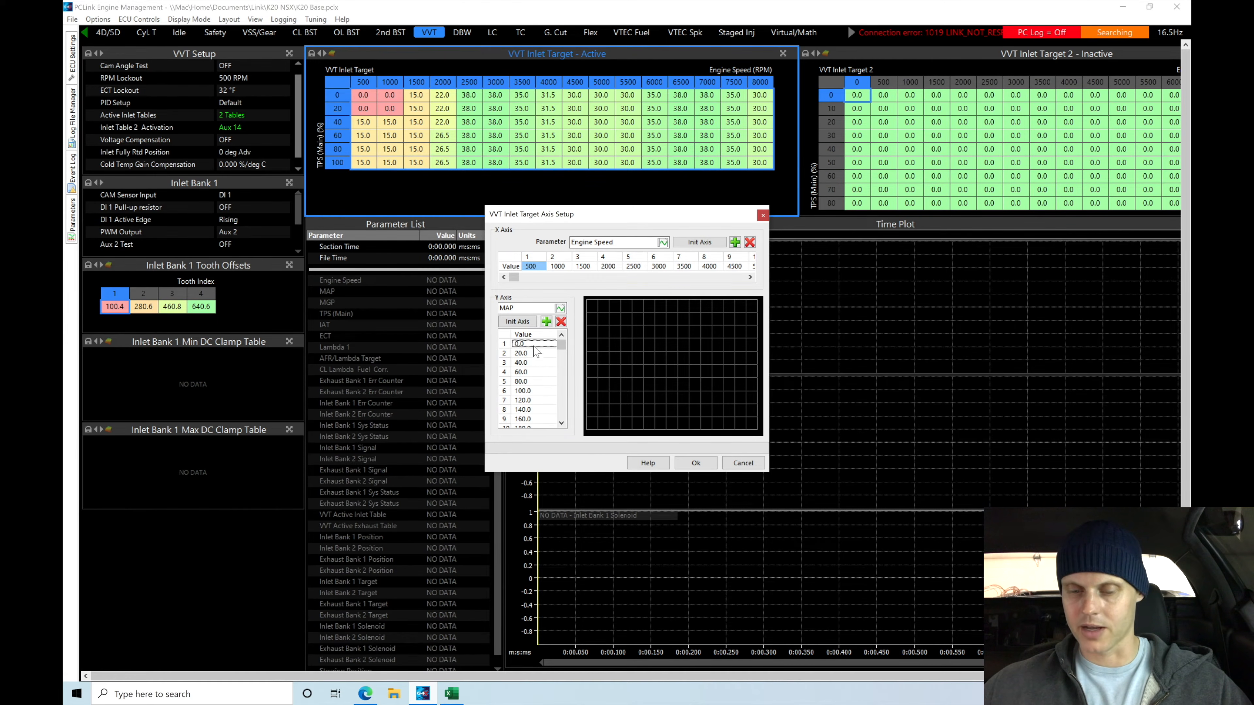
left_click(562, 415)
left_click(537, 382)
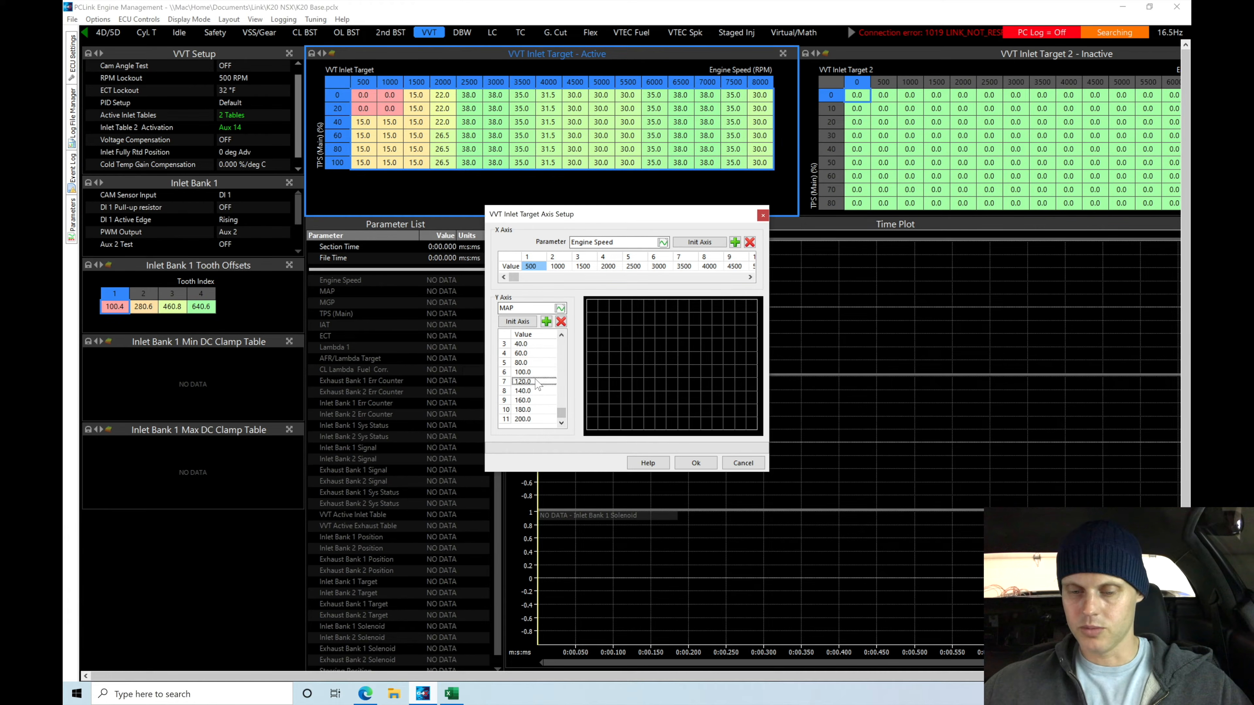
left_click(561, 324)
left_click(534, 391)
left_click(559, 325)
left_click(545, 409)
double_click(536, 399)
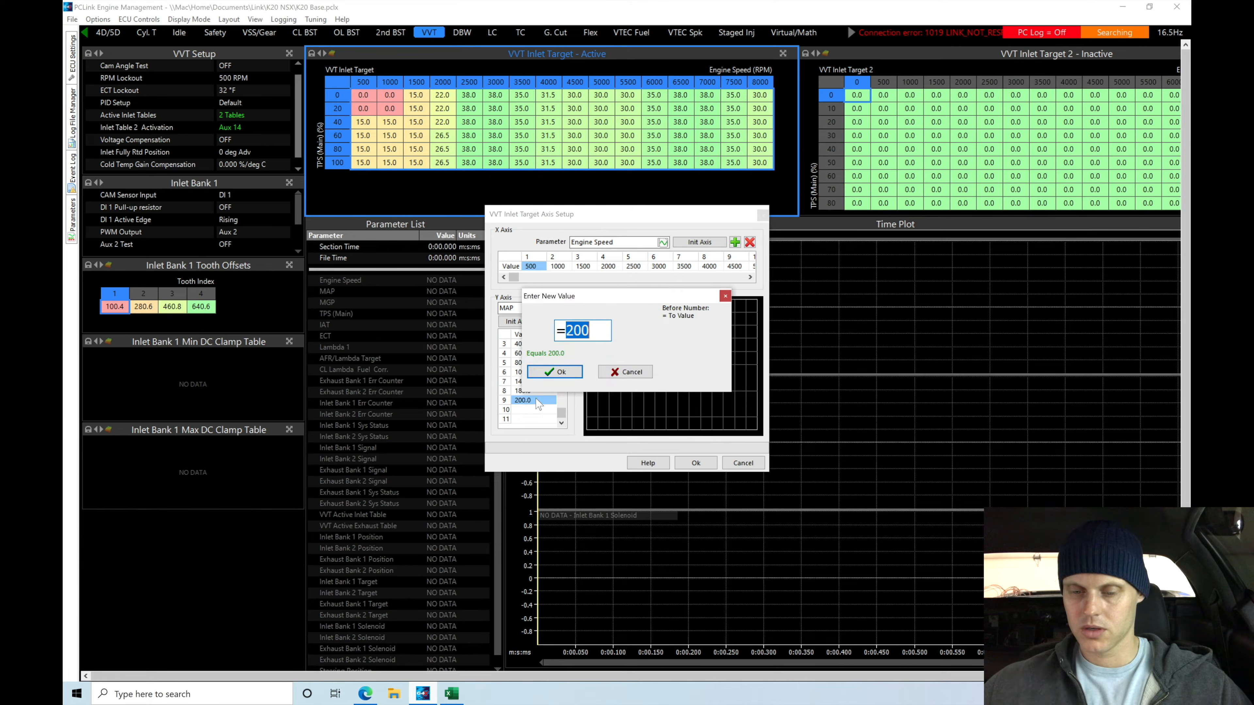
left_click(620, 372)
left_click(561, 321)
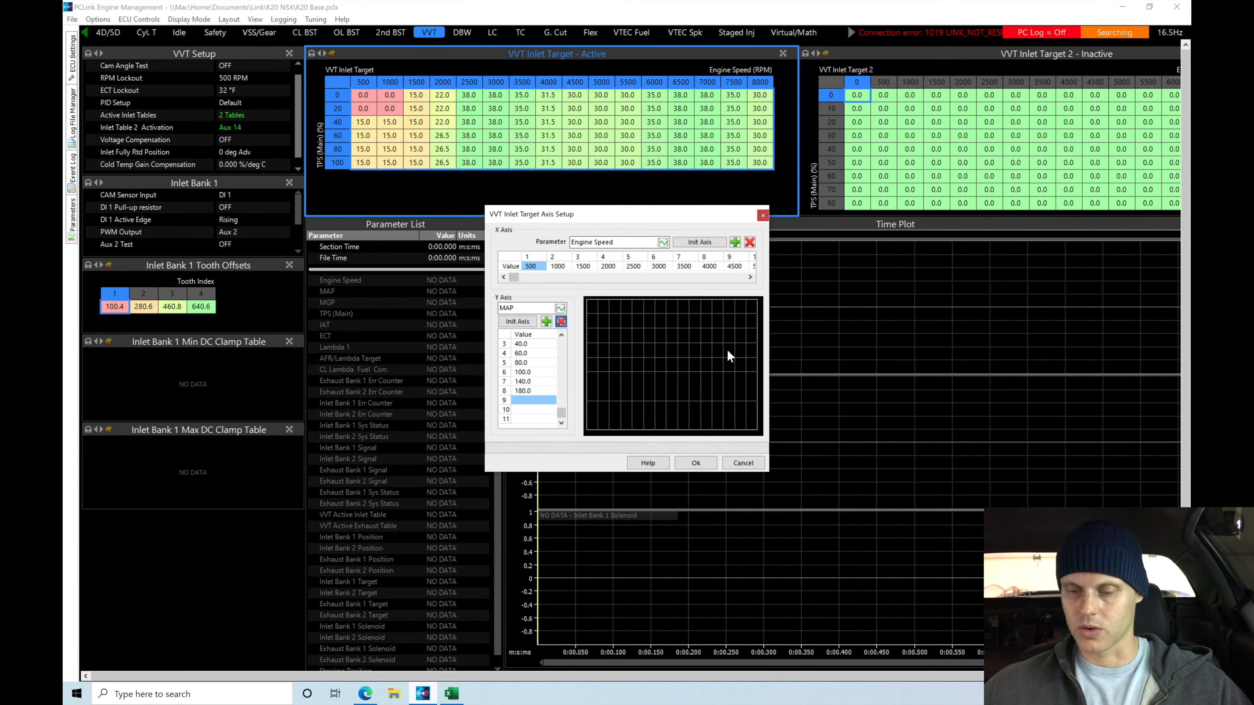
left_click(696, 461)
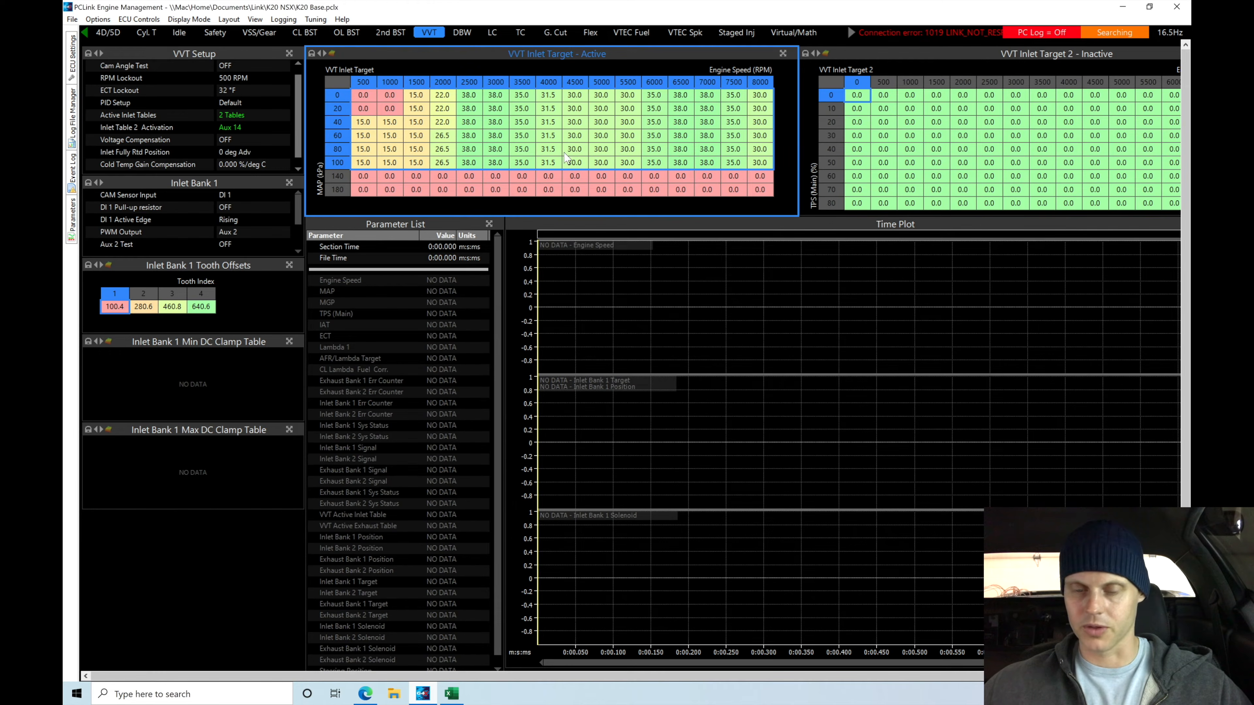
Set every cell of the VVT Inlet Target table to 0
left_click(494, 149)
left_click(364, 95)
key("shift+Right")
key("shift+Right")
key("shift+Right")
key("shift+Right")
key("shift+Right")
key("shift+Right")
key("shift+Right")
key("shift+Right")
key("shift+Right")
key("shift+Right")
key("shift+Right")
key("shift+Right")
key("shift+Right")
key("shift+Right")
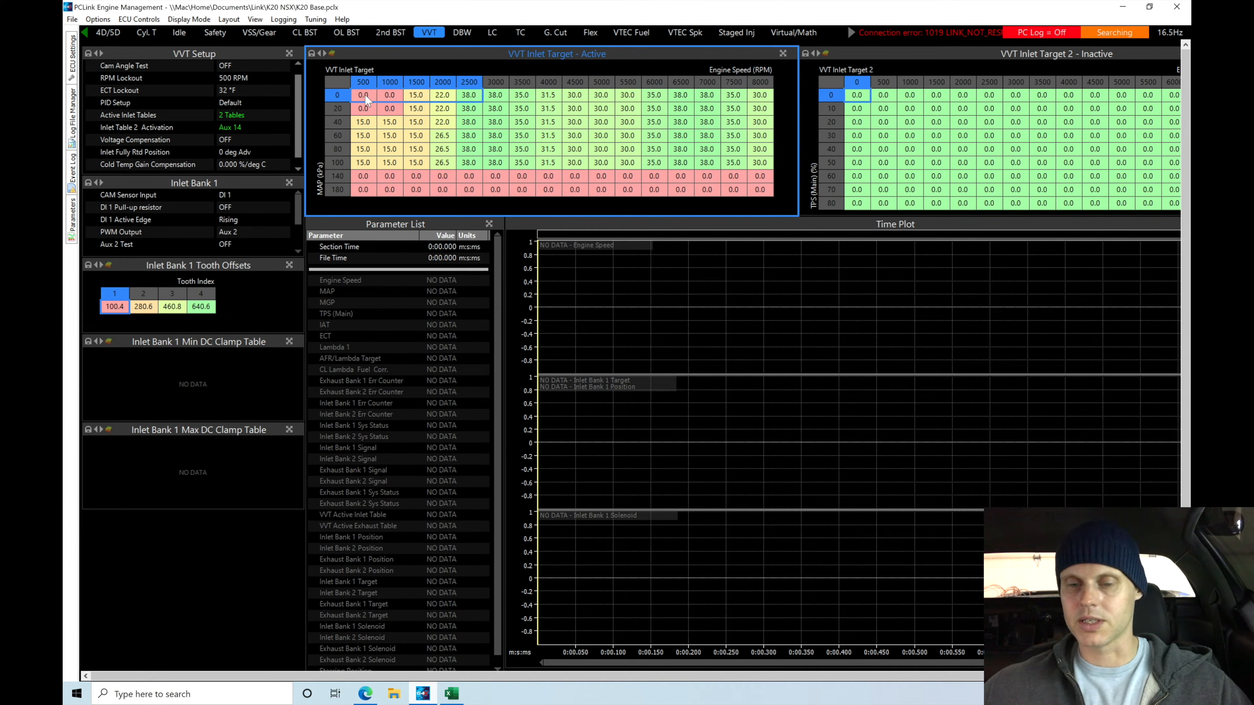
key("shift+Right")
key("shift+Down")
key("shift+Down")
key("shift+Down")
key("shift+Down")
key("shift+Down")
key("shift+Down")
key("shift+Down")
type("=0")
key("Return")
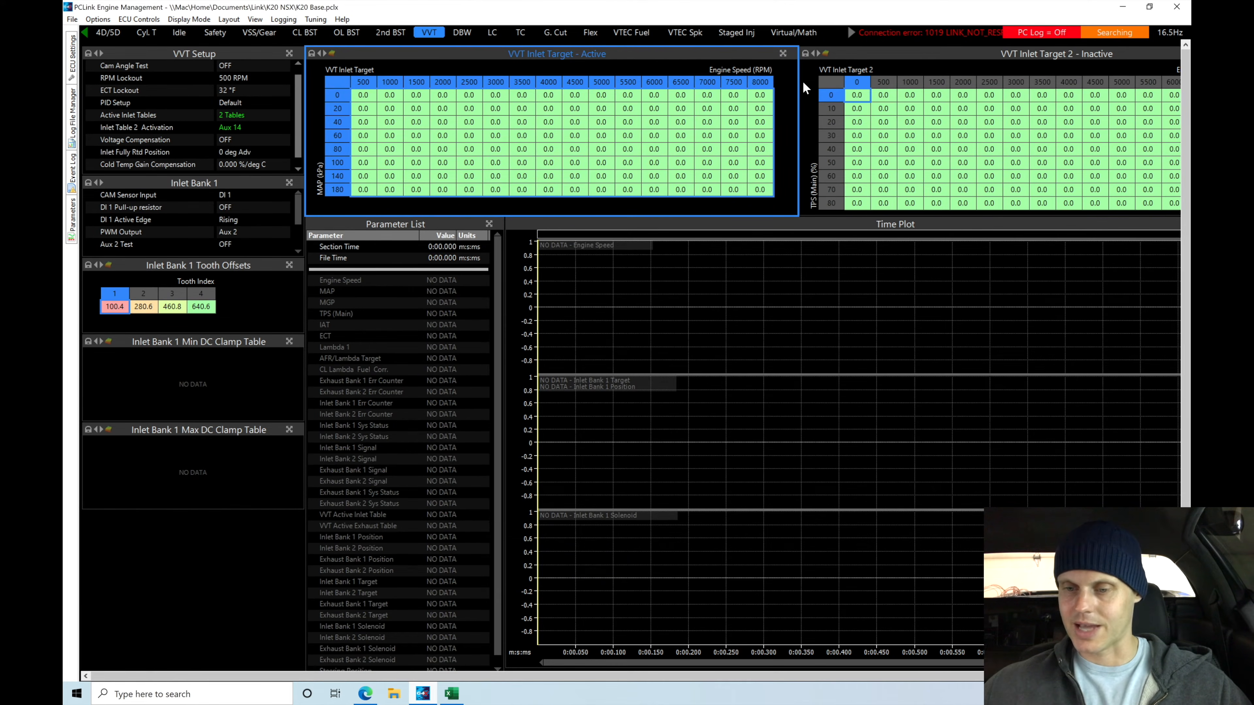
Change the Y axis parameter of the VVT Inlet Target 2 table to MAP and initialise that axis
double_click(827, 78)
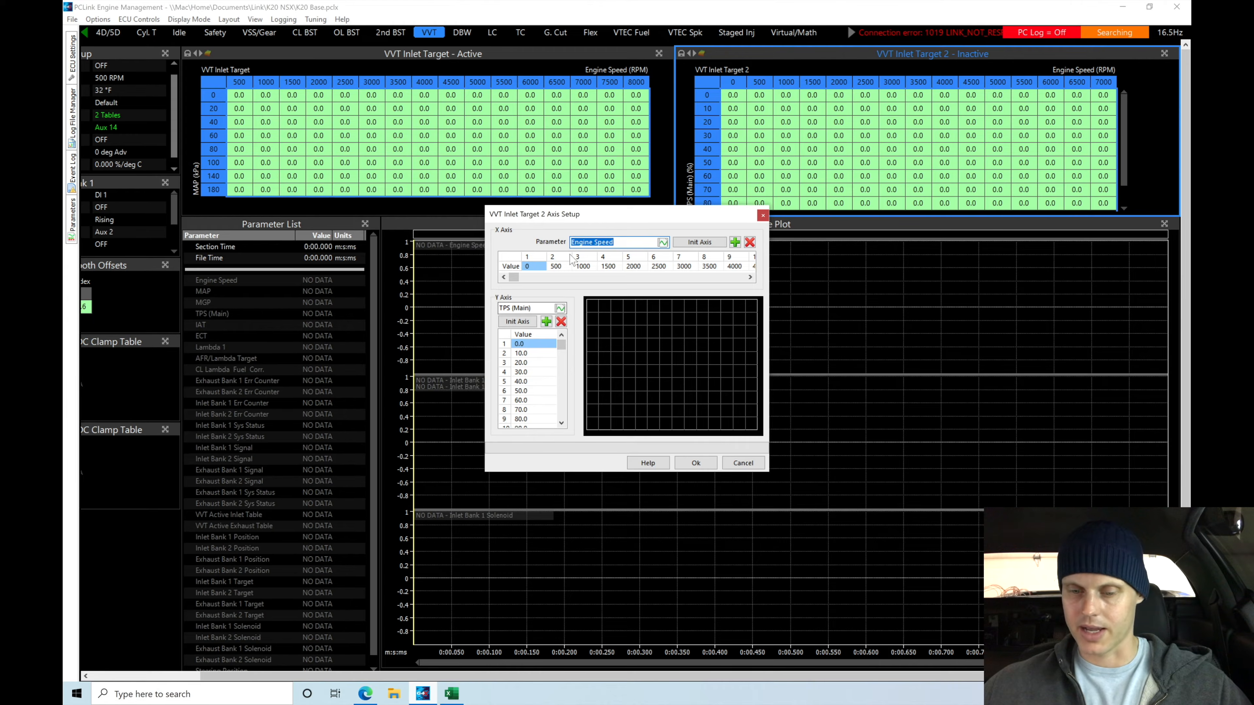
left_click(532, 324)
left_click(559, 309)
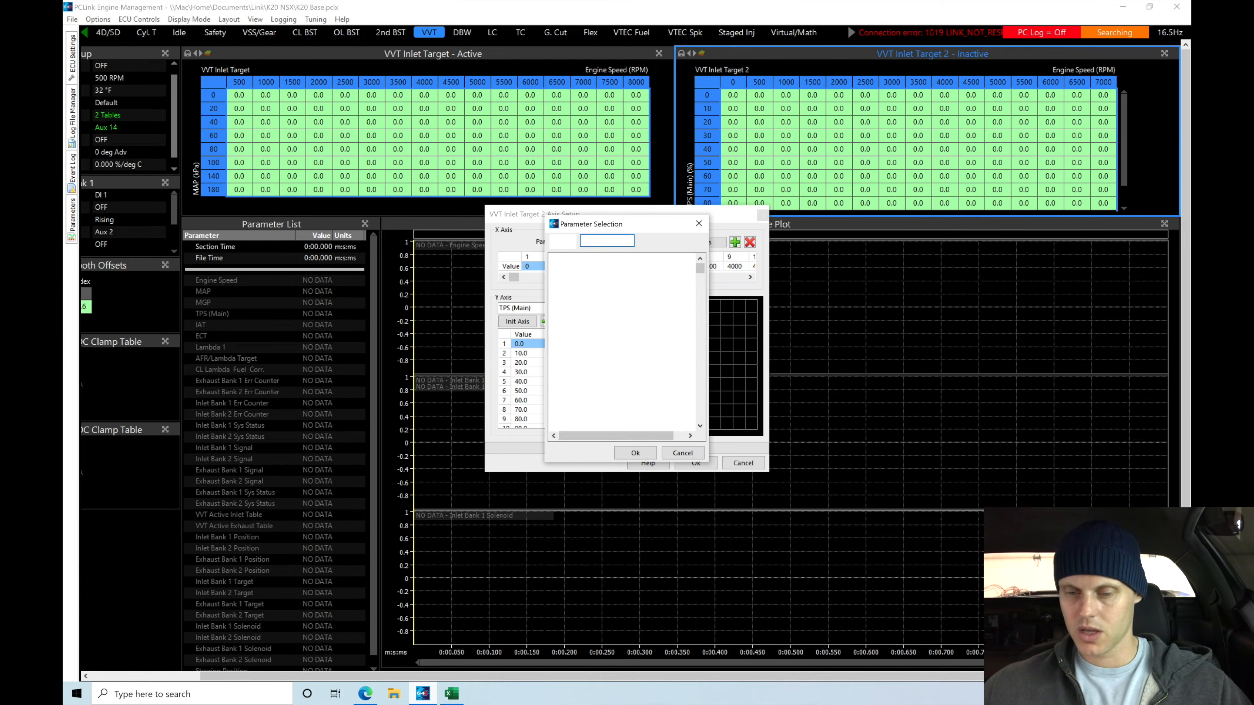
double_click(573, 288)
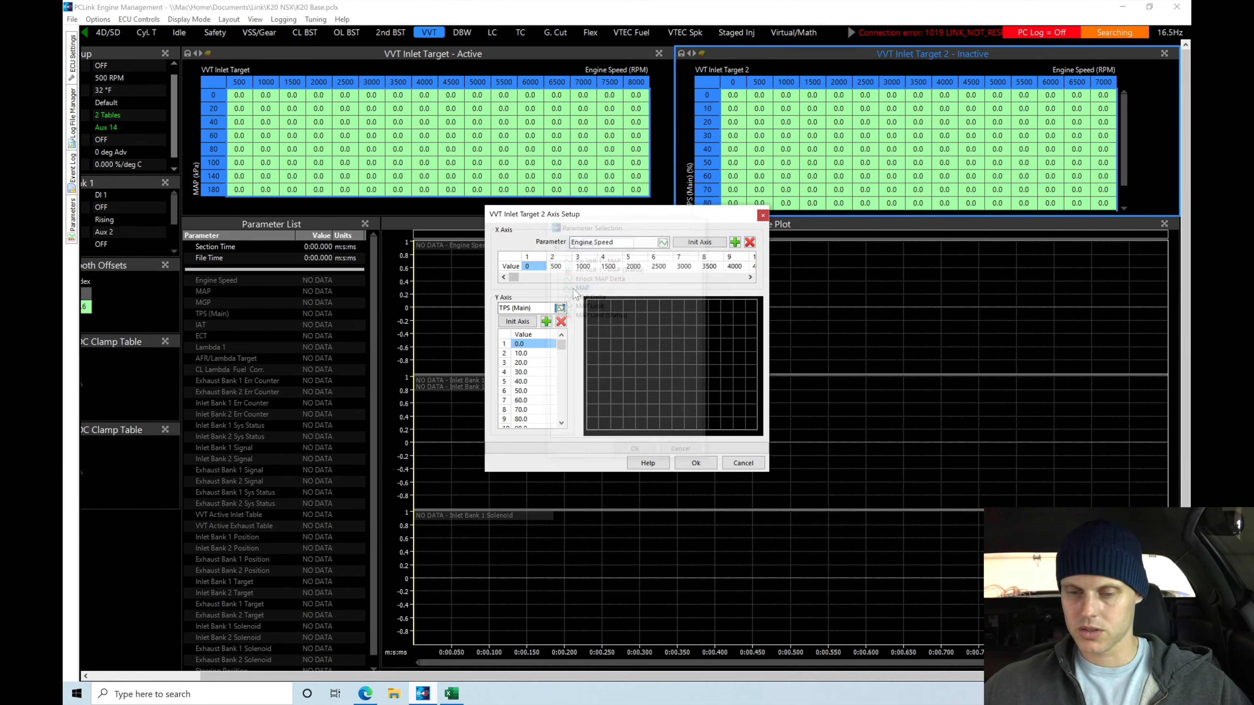
left_click(529, 325)
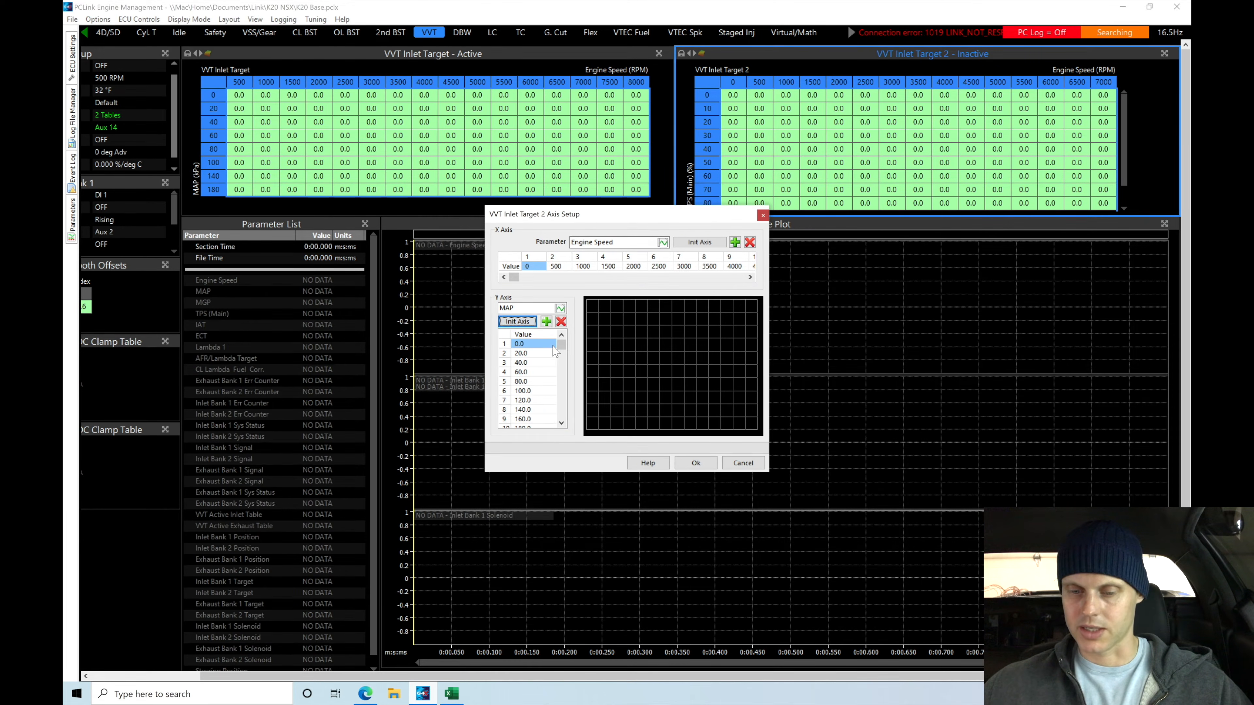
Remove the 120, 160 and 200 rows from the VVT Inlet Target 2 MAP axis and apply the axis setup
left_click(562, 423)
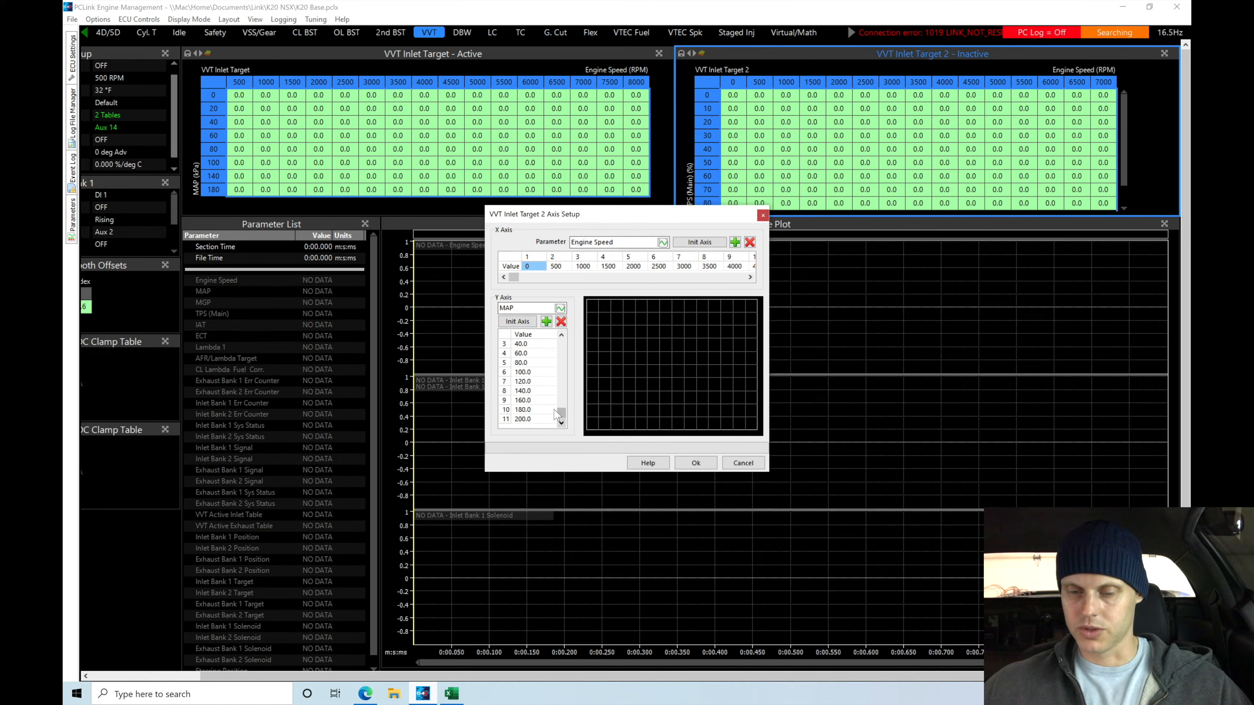
left_click(560, 321)
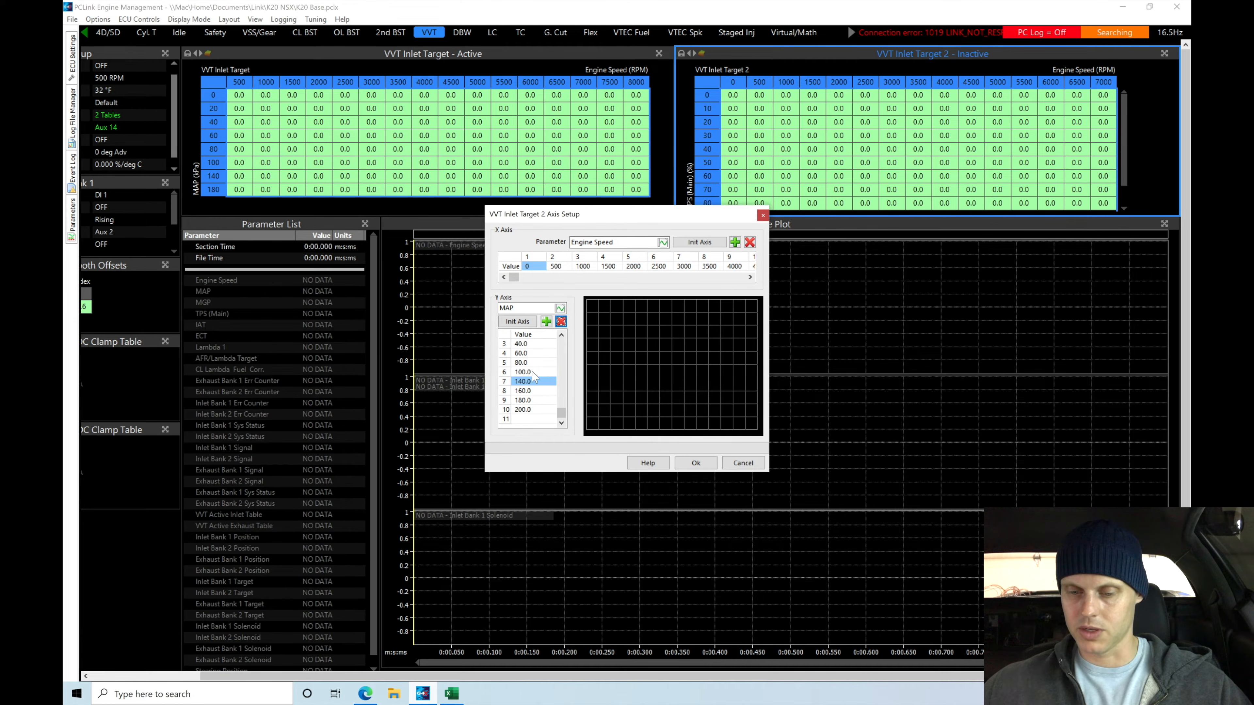
left_click(534, 390)
left_click(562, 322)
left_click(542, 400)
left_click(561, 322)
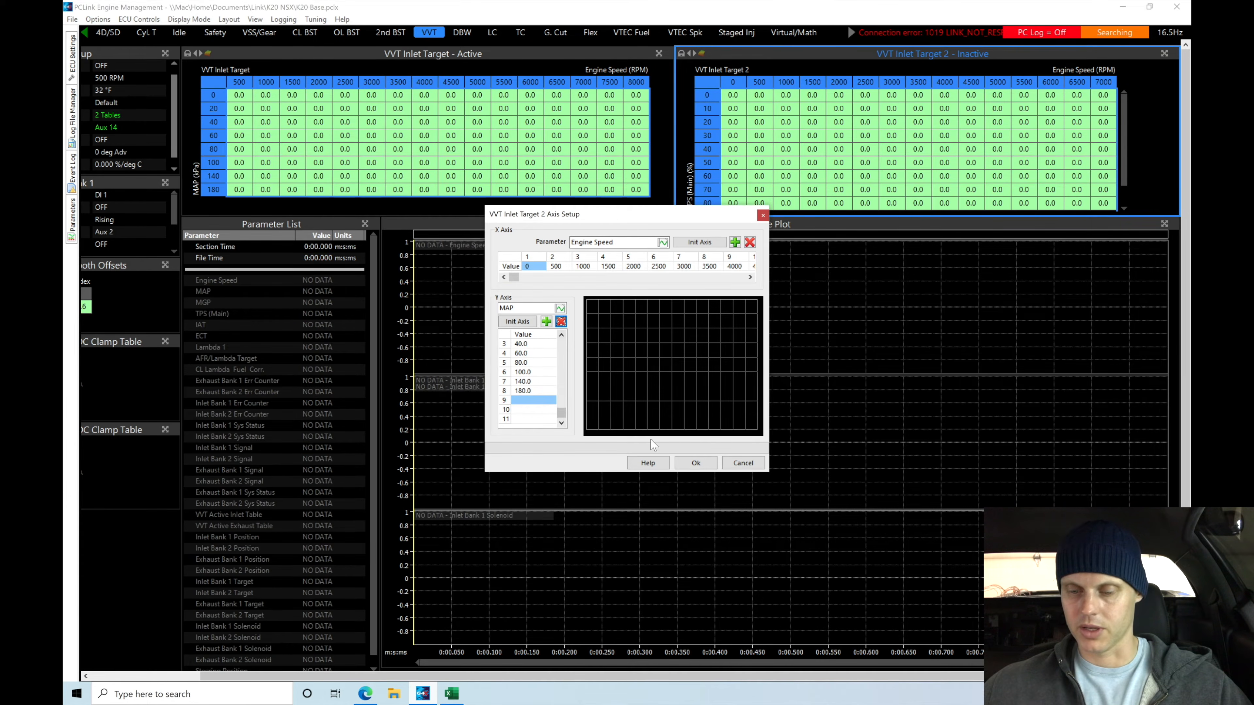
left_click(693, 462)
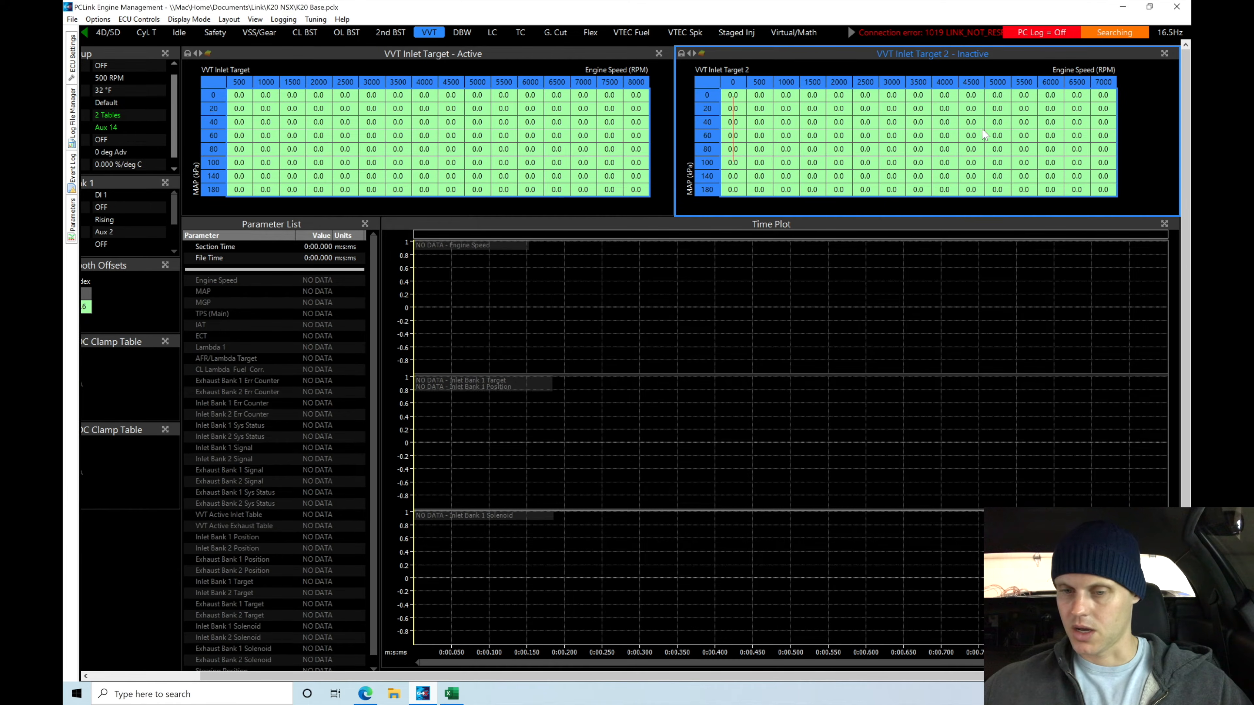
Add an 8000 RPM column to the end of the VVT Inlet Target 2 engine speed axis, interpolating the table values
double_click(706, 86)
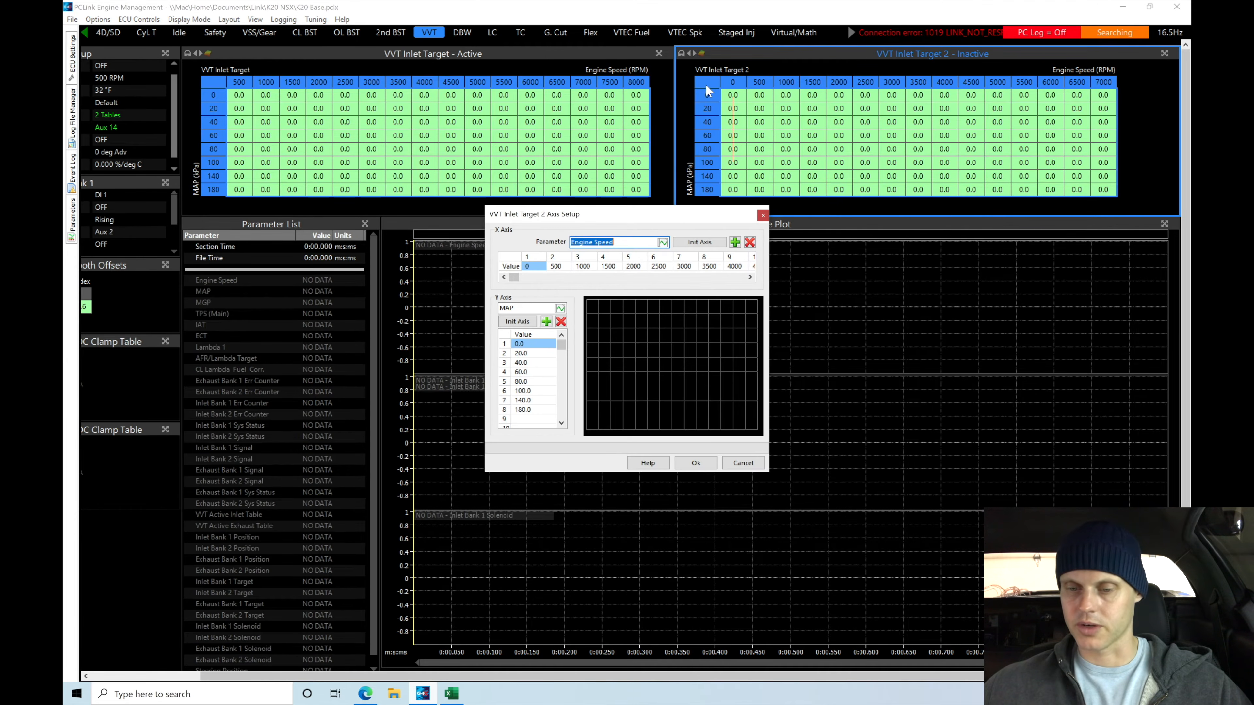
left_click(750, 277)
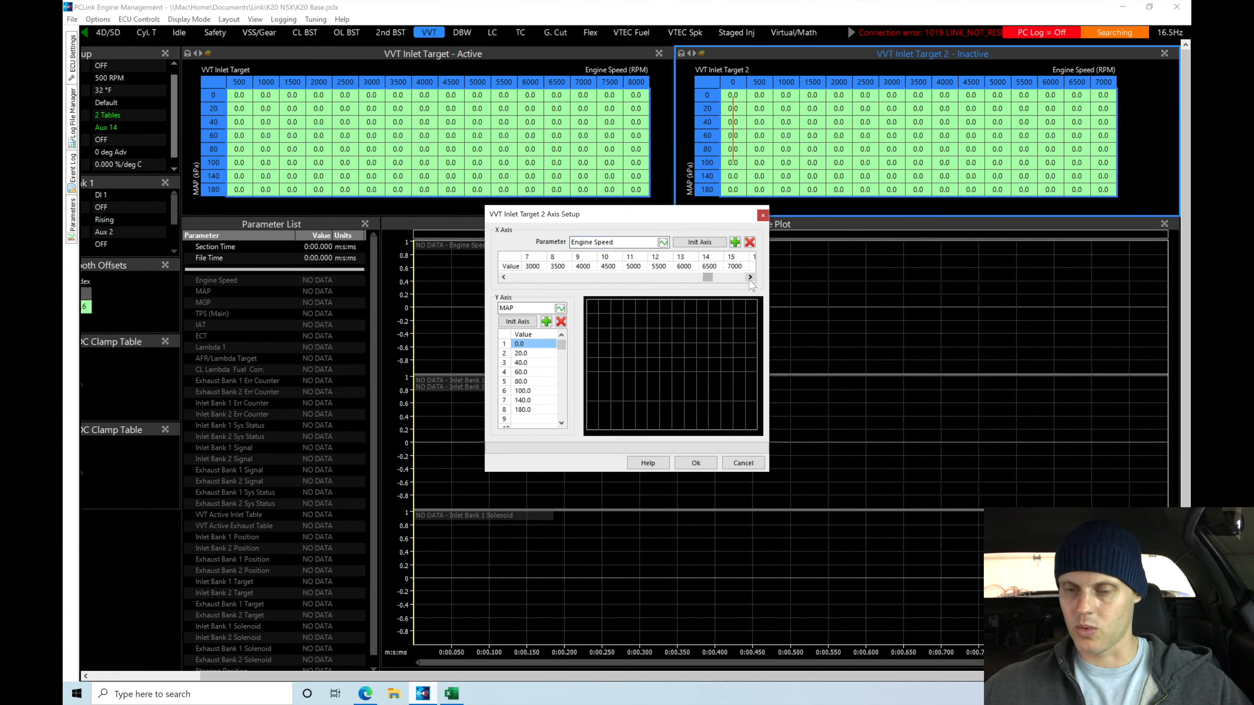
left_click(737, 267)
type("8000")
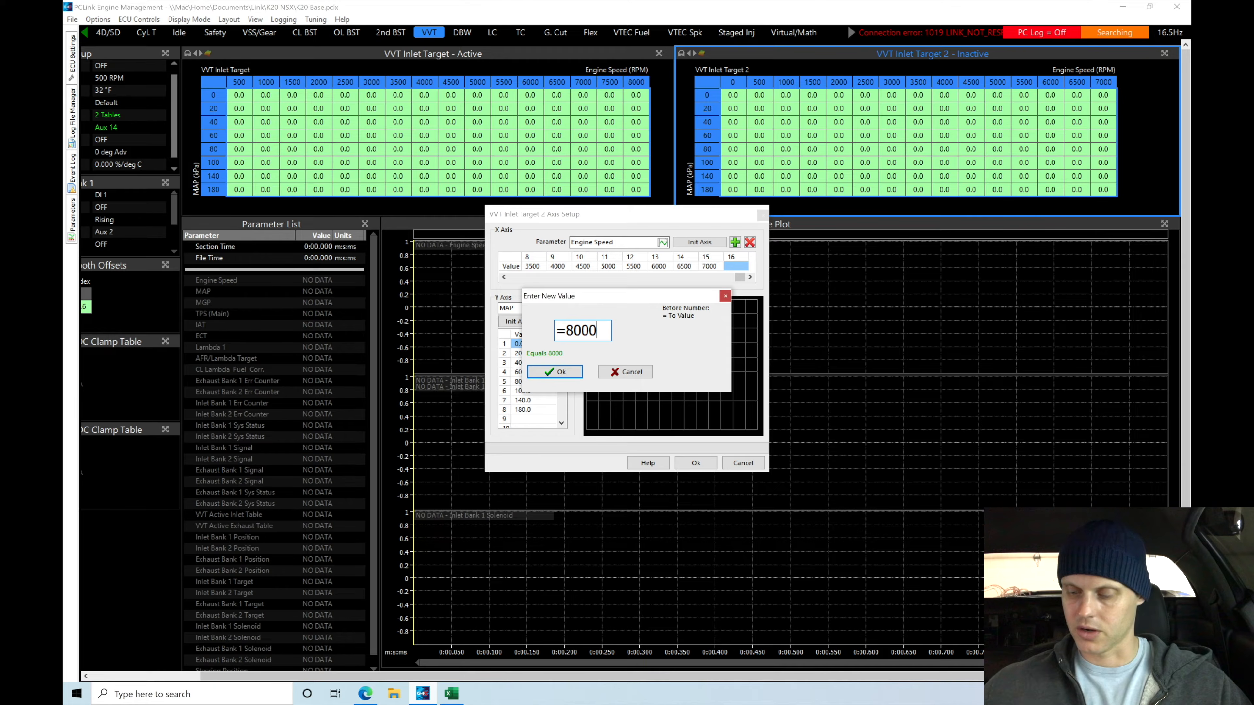
key("Return")
left_click(698, 464)
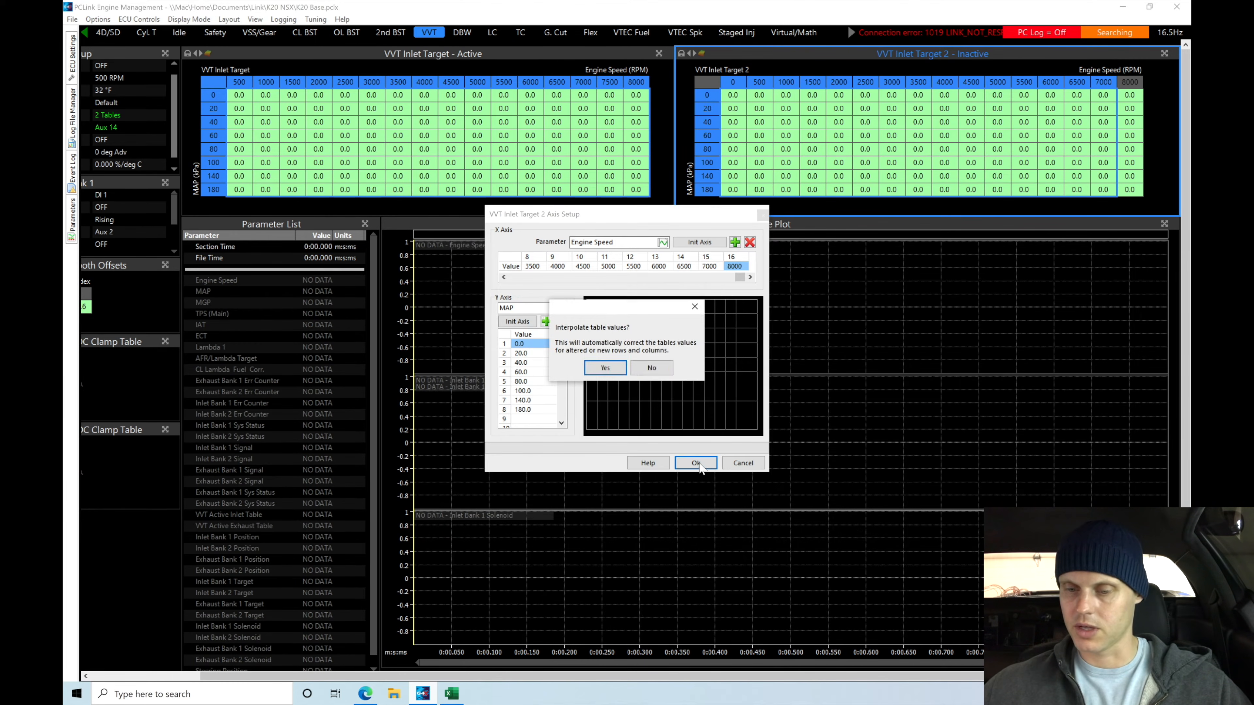
left_click(605, 367)
left_click(734, 149)
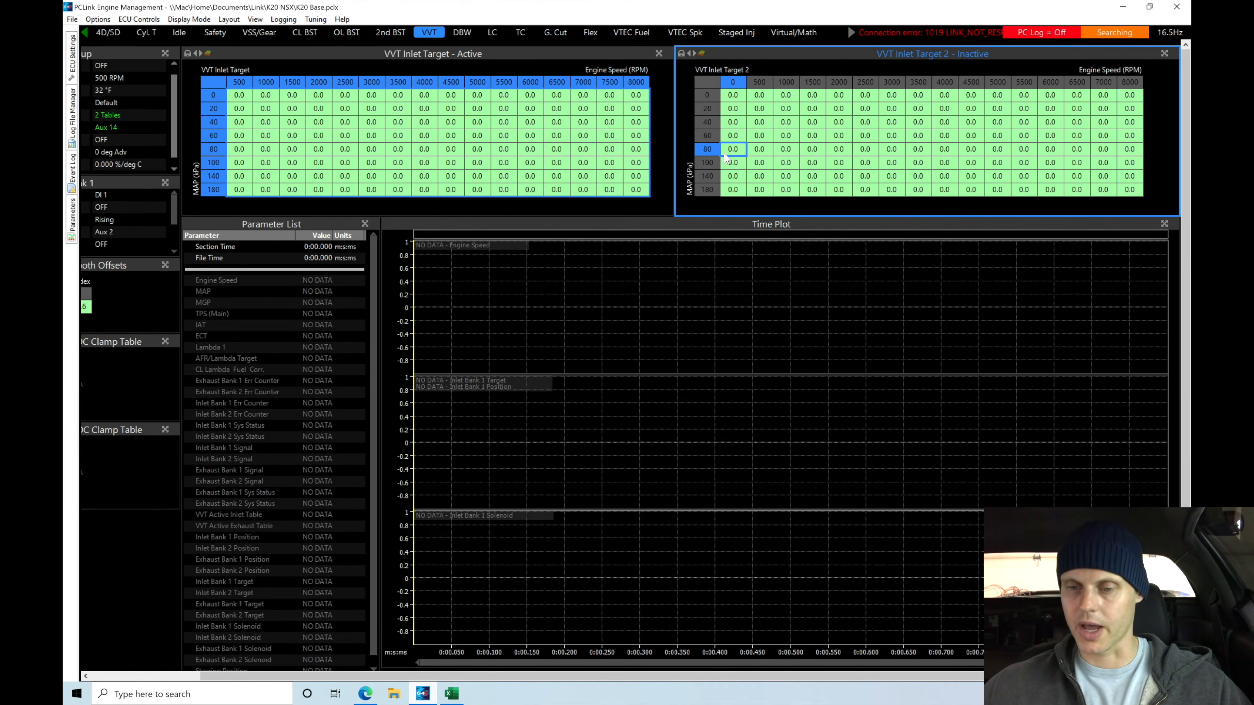
left_click(610, 148)
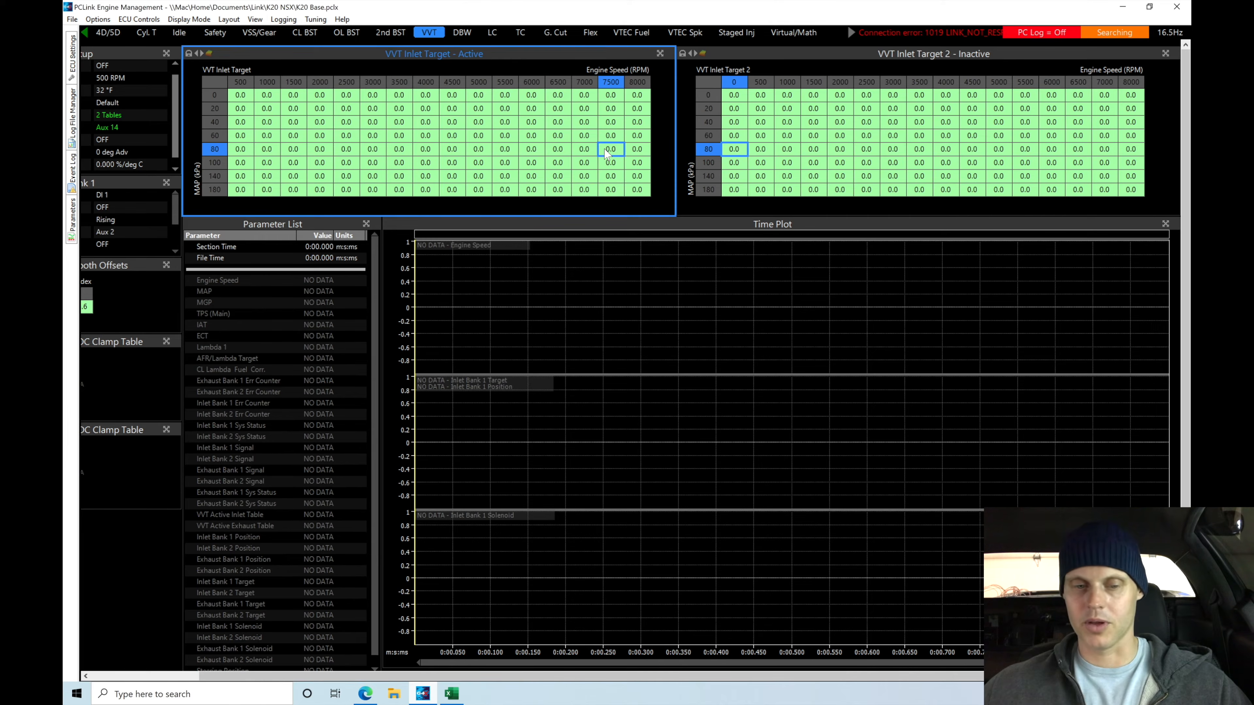
left_click_drag(223, 676, 122, 676)
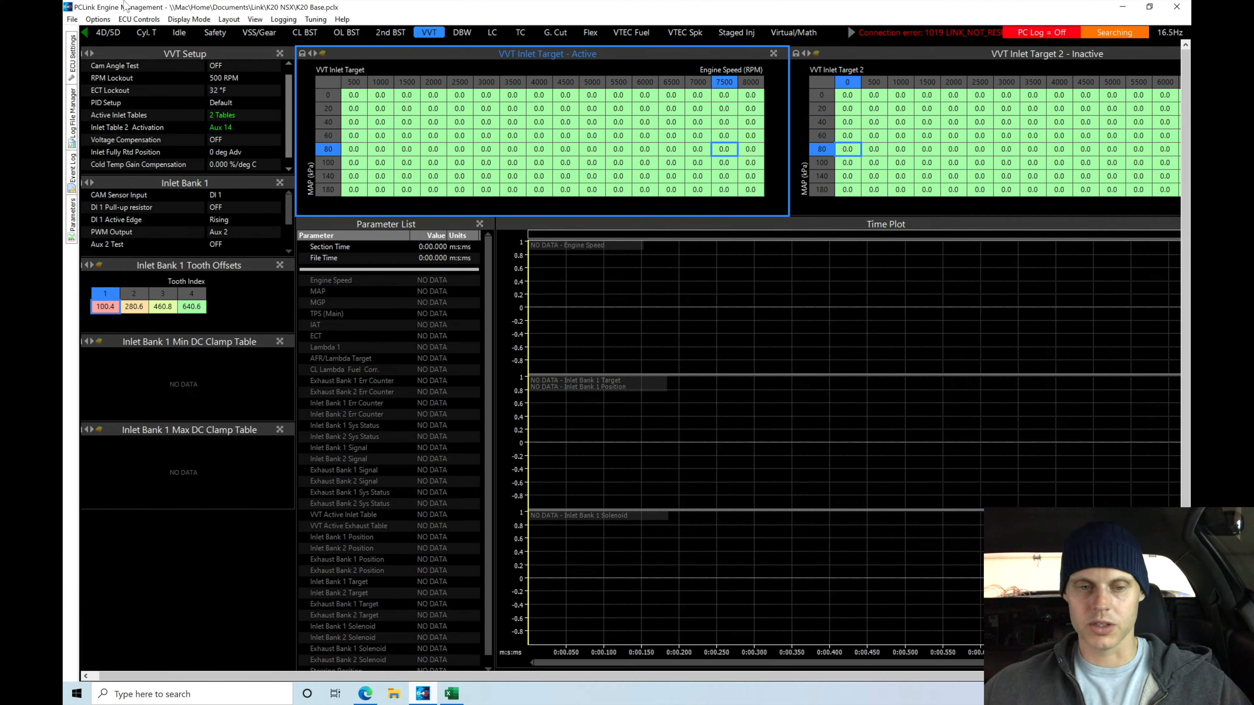
Save the K20 base map file with the VVT changes
left_click(72, 20)
left_click(90, 46)
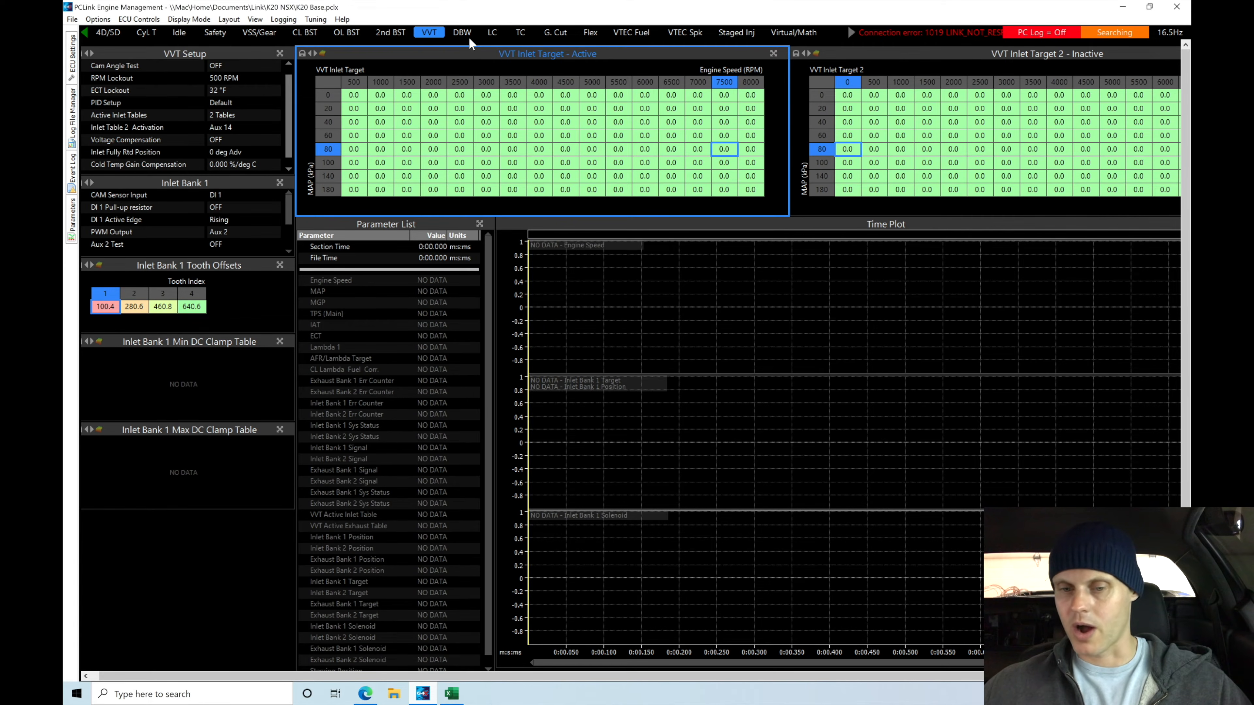
Set Launch Mode to OFF in the Launch Control settings of the LC page
left_click(492, 32)
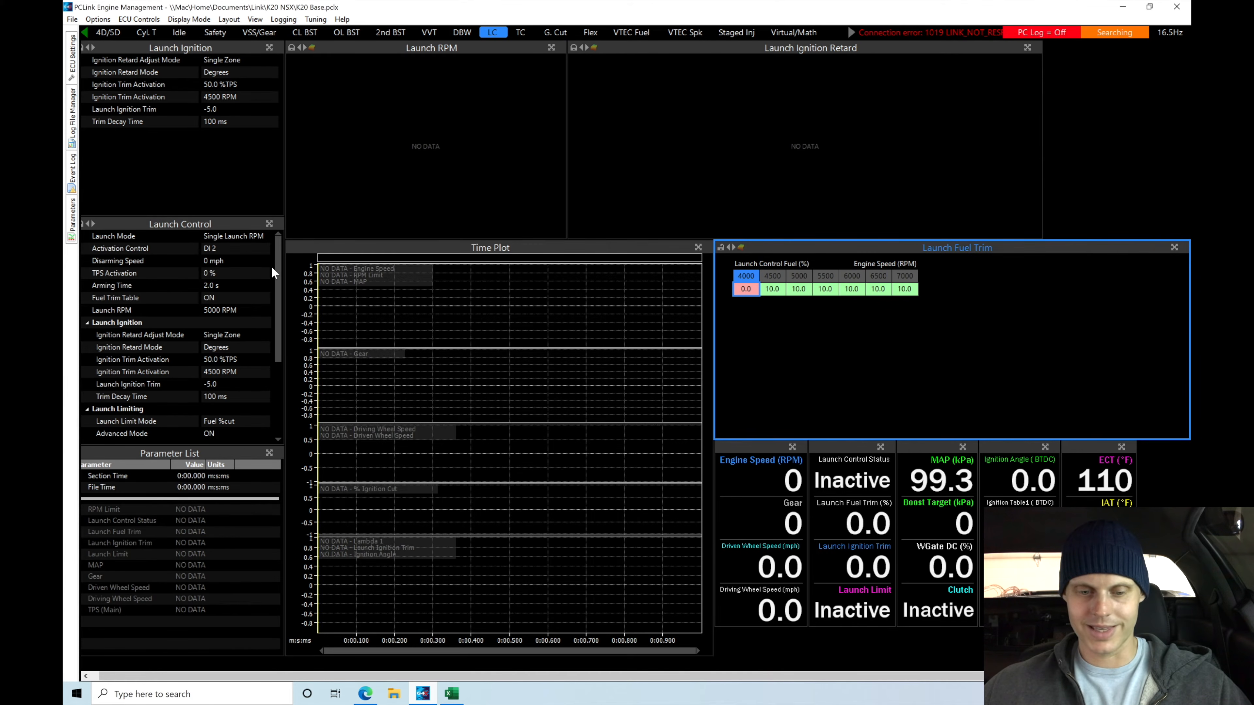
double_click(242, 236)
left_click(610, 275)
left_click(610, 428)
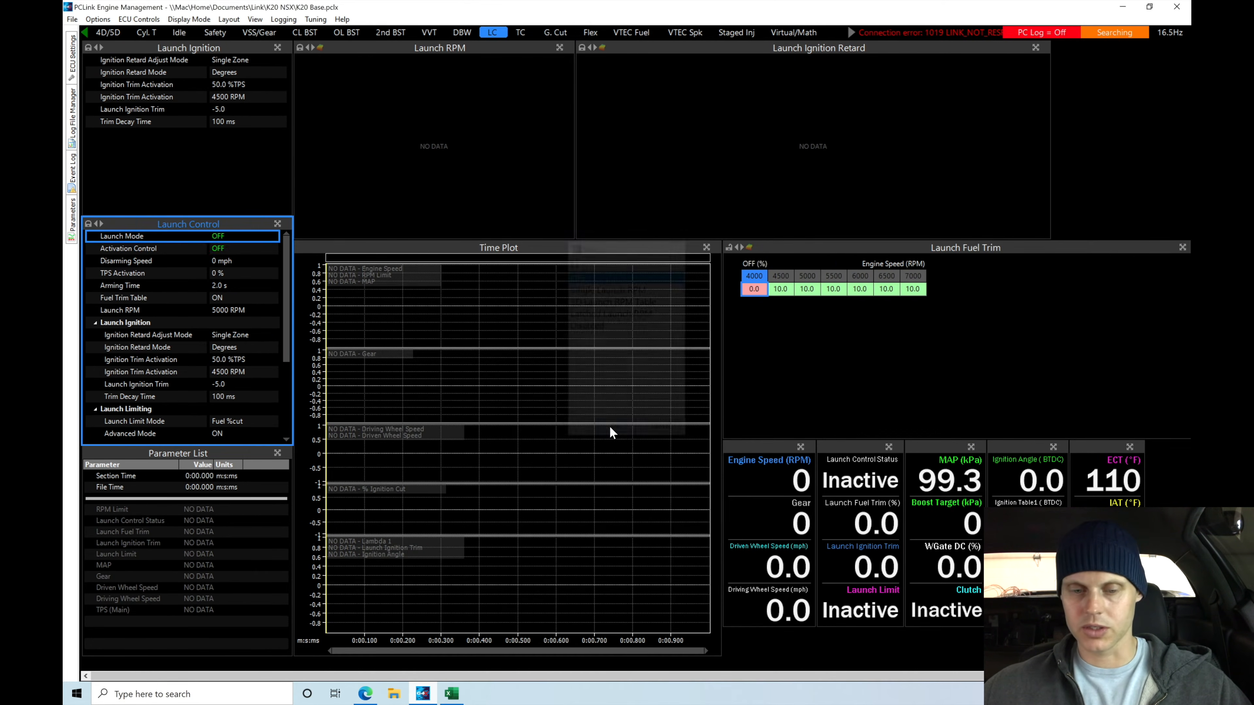
Review the drive-by-wire, VVT, traction control and gear cut pages, the Flex page's injector setup, and the Basics page fuel settings
left_click(460, 33)
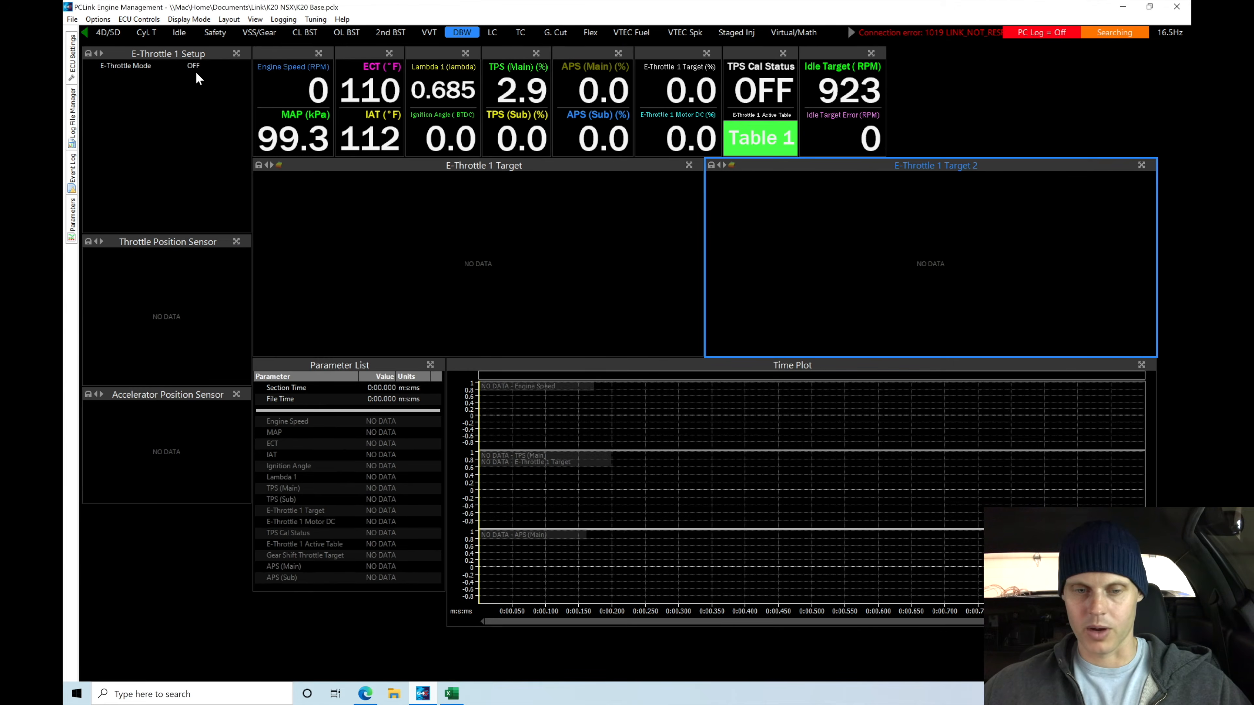
left_click(430, 32)
left_click(520, 33)
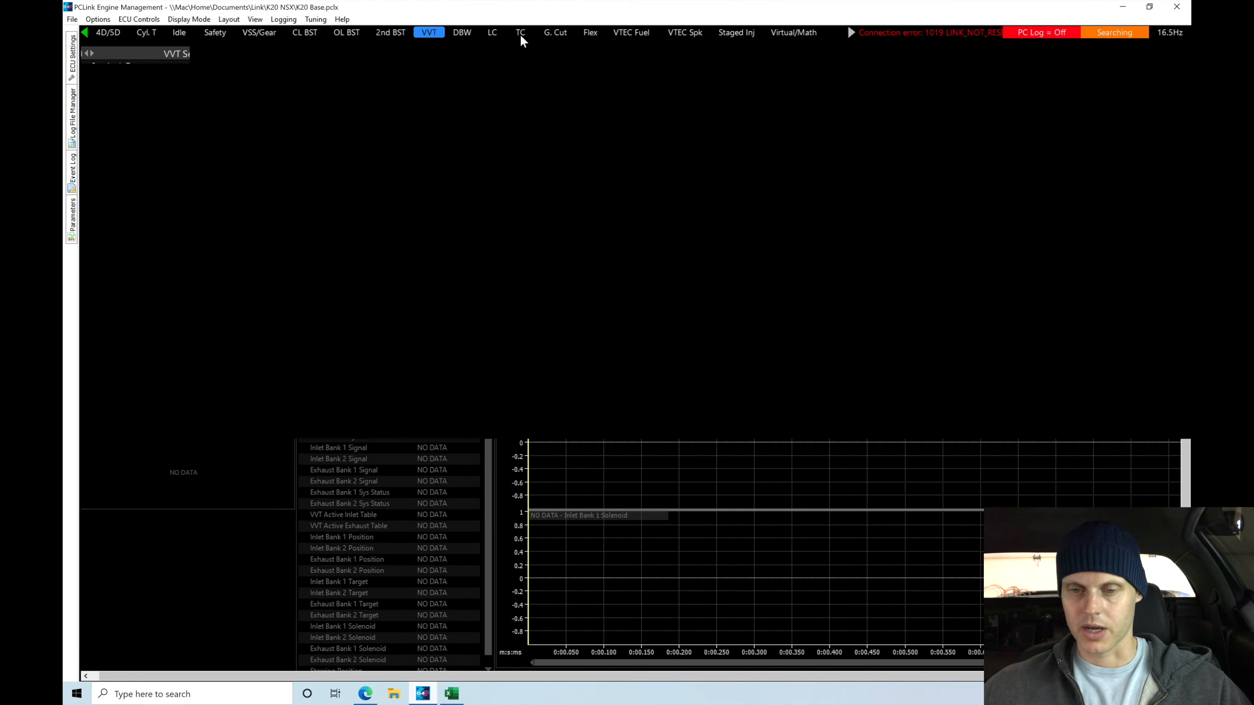
left_click(554, 34)
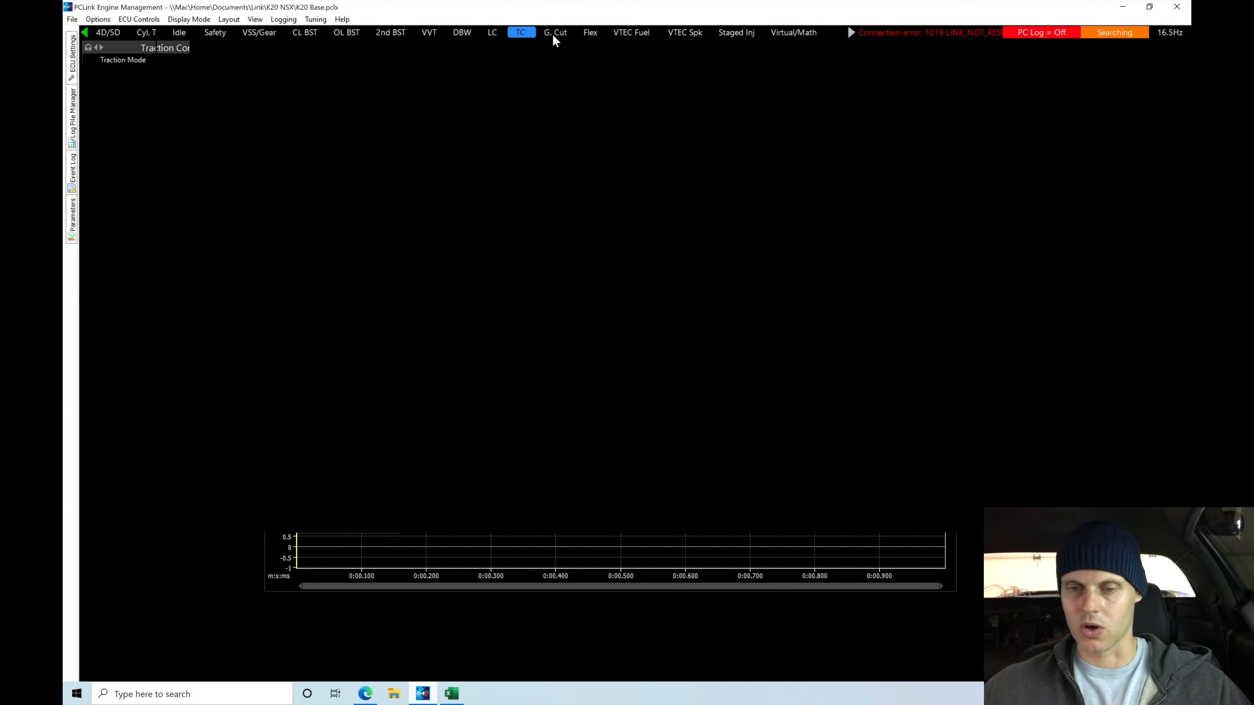
left_click(591, 33)
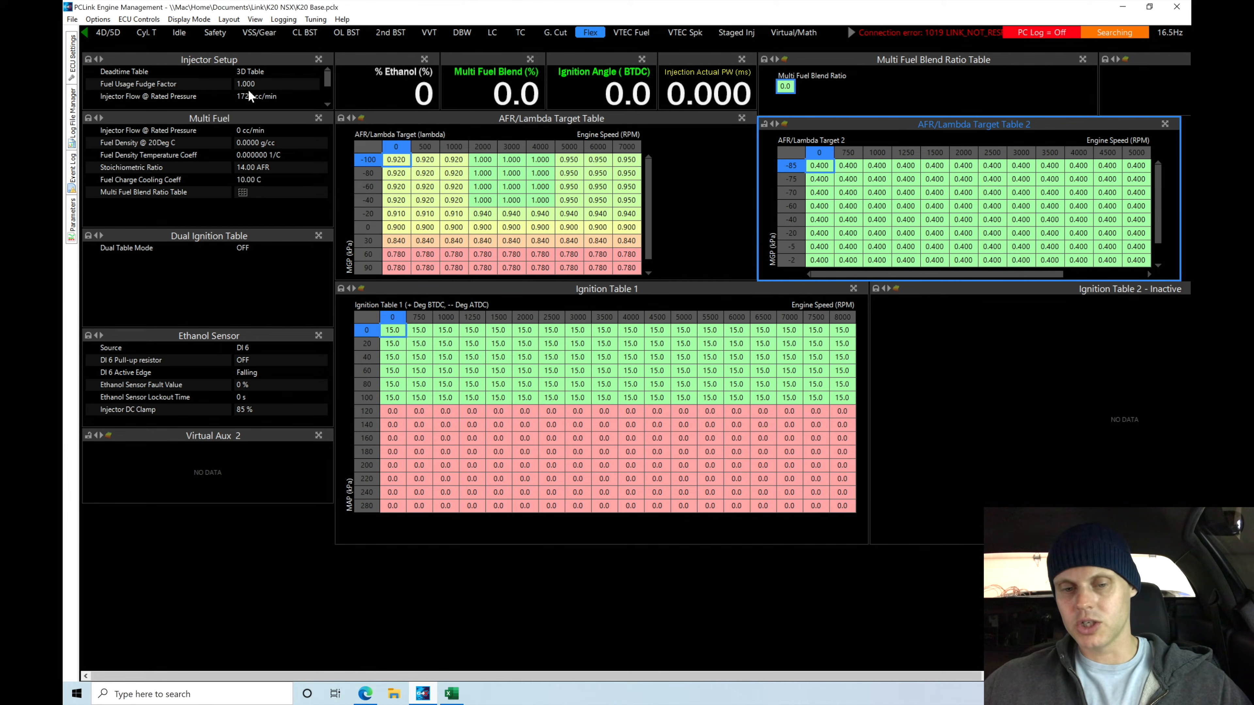
mouse_move(326, 81)
left_mouse_down()
mouse_move(327, 98)
mouse_move(327, 85)
left_mouse_up()
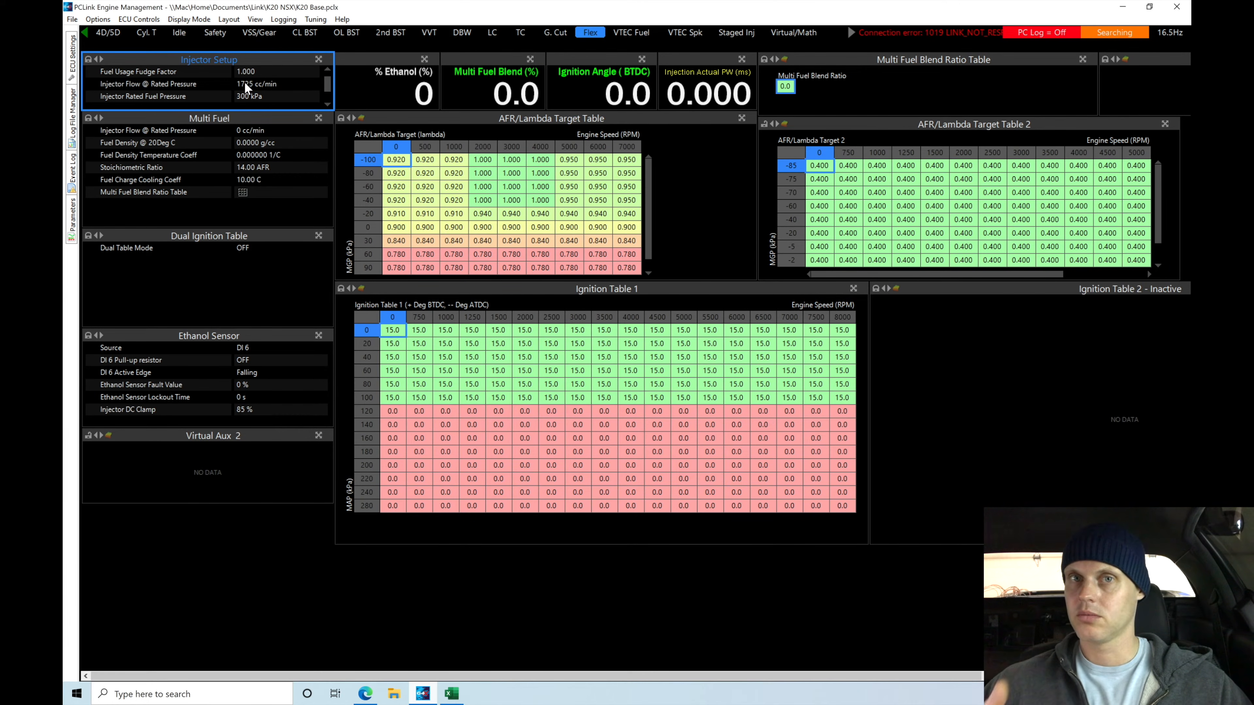
left_click_drag(327, 88, 328, 74)
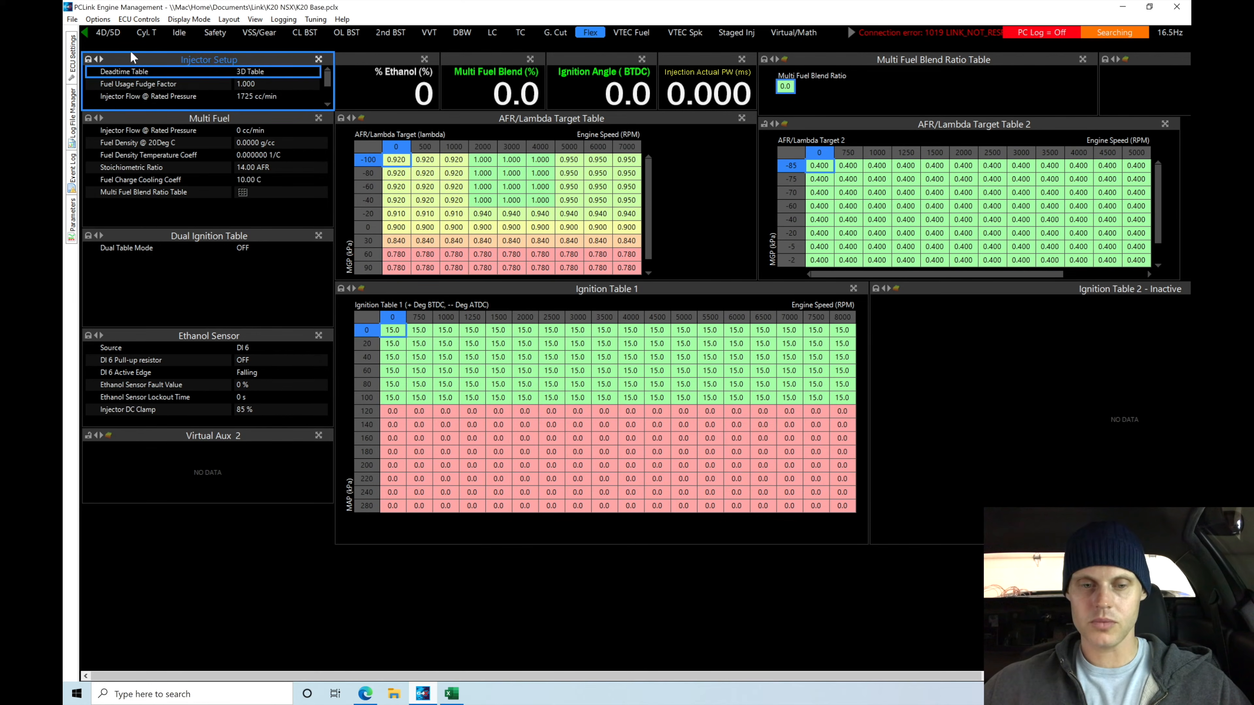
left_click(87, 34)
left_click(86, 34)
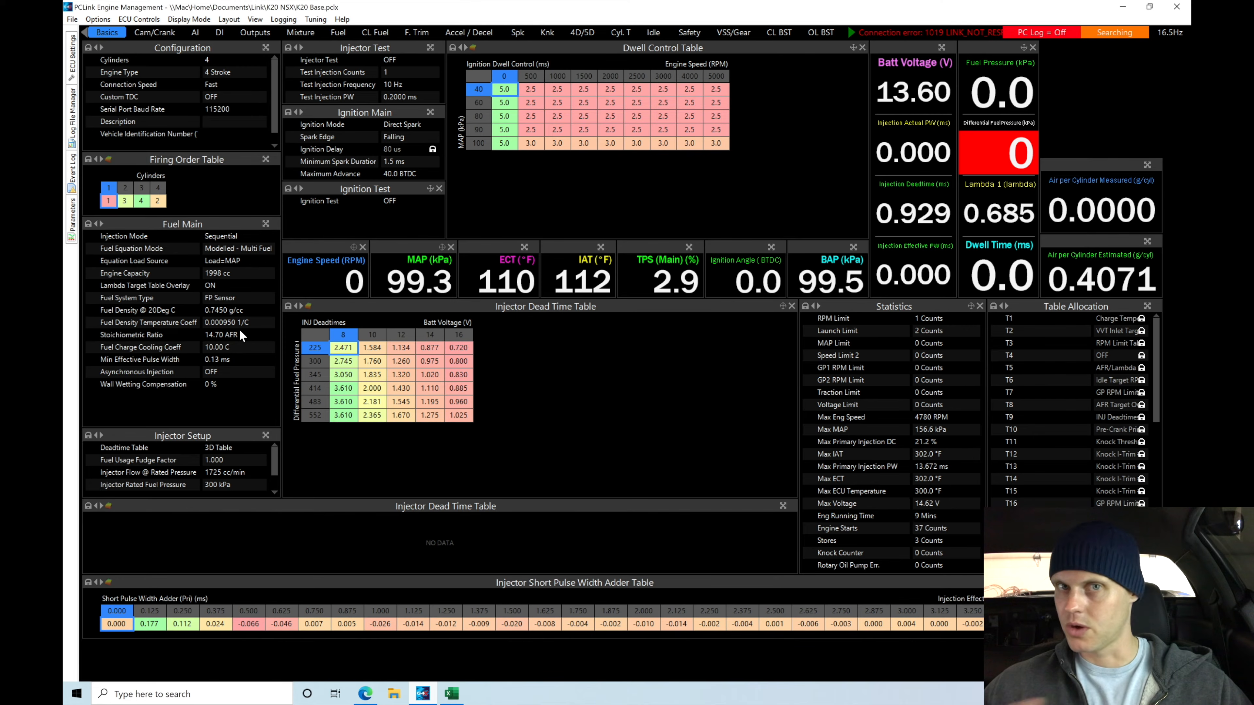
Return to the Flex page and set the Multi Fuel Injector Flow @ Rated Pressure to 1725 cc/min
left_click(255, 20)
mouse_move(228, 20)
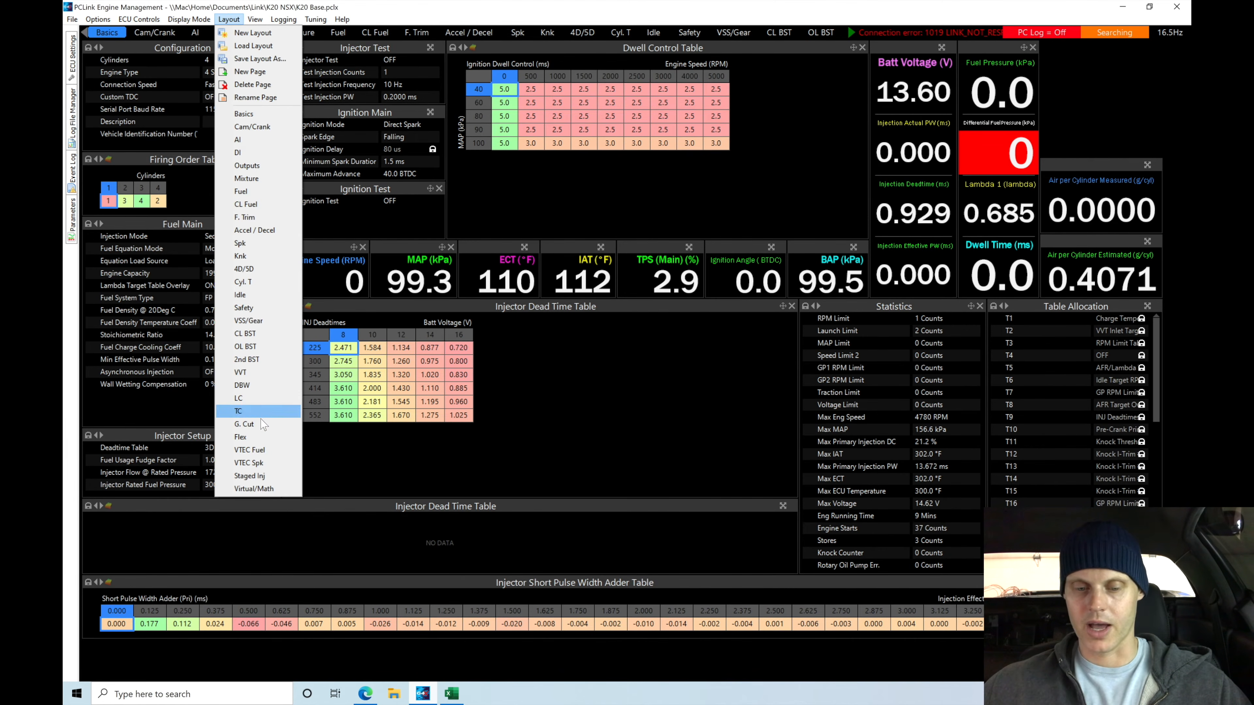
left_click(260, 437)
left_click(288, 103)
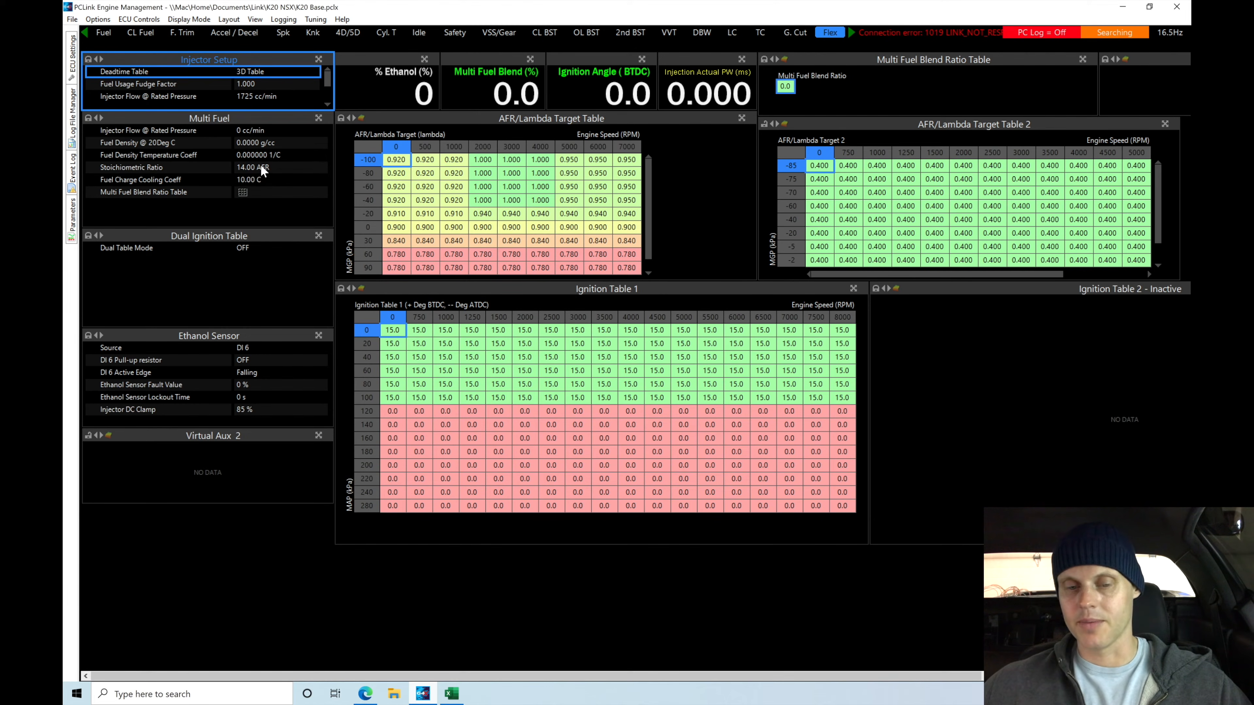
left_click(266, 131)
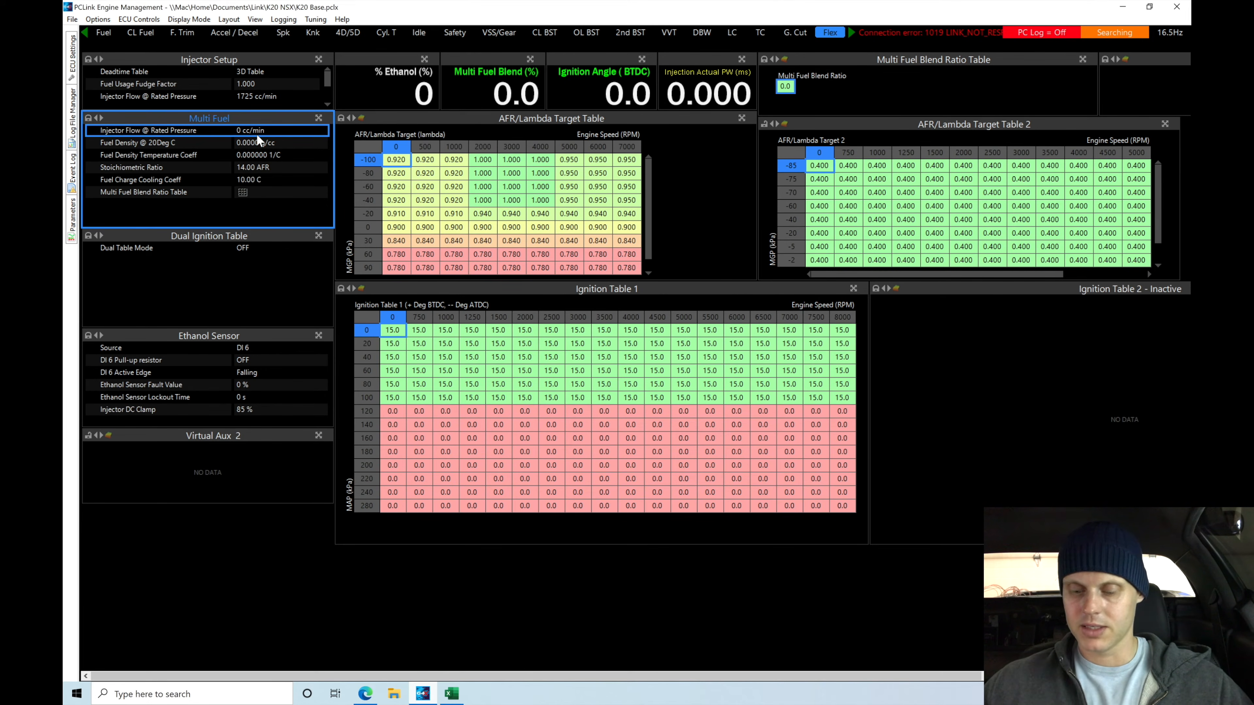
type("1725")
key("Return")
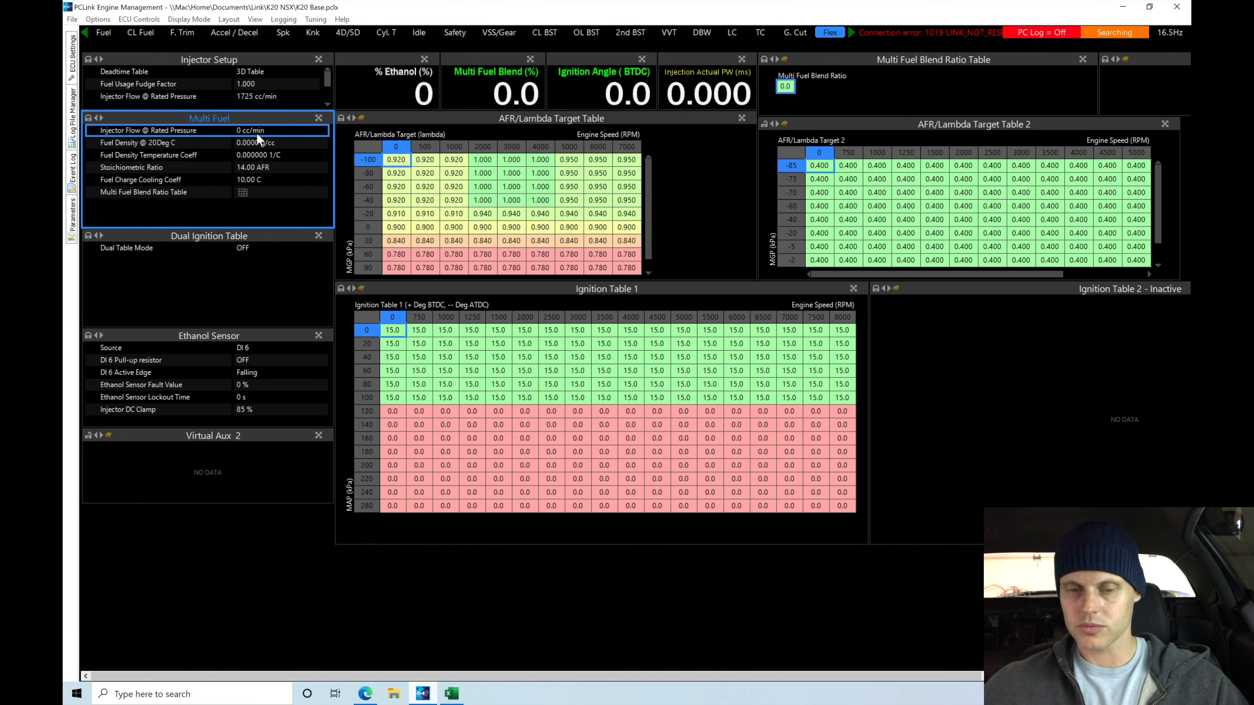
Set the Multi Fuel Stoichiometric Ratio to 9 AFR
left_click(263, 144)
left_click(276, 155)
left_click(280, 168)
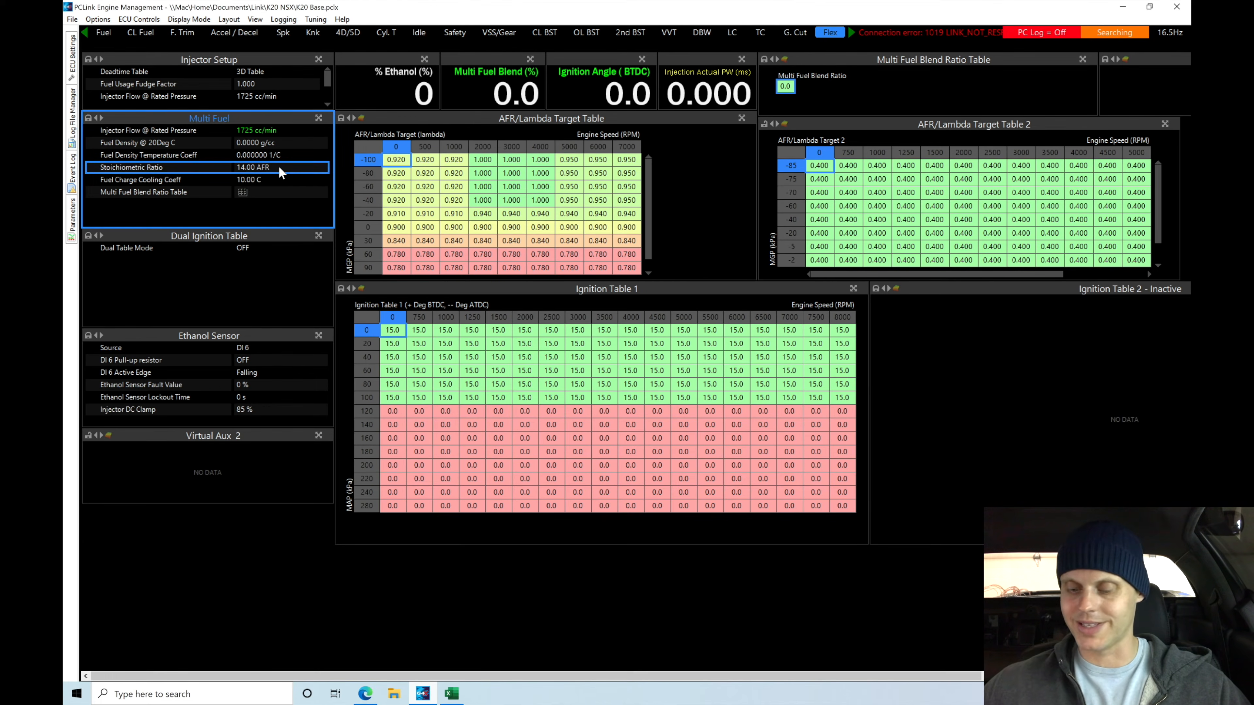
type("9")
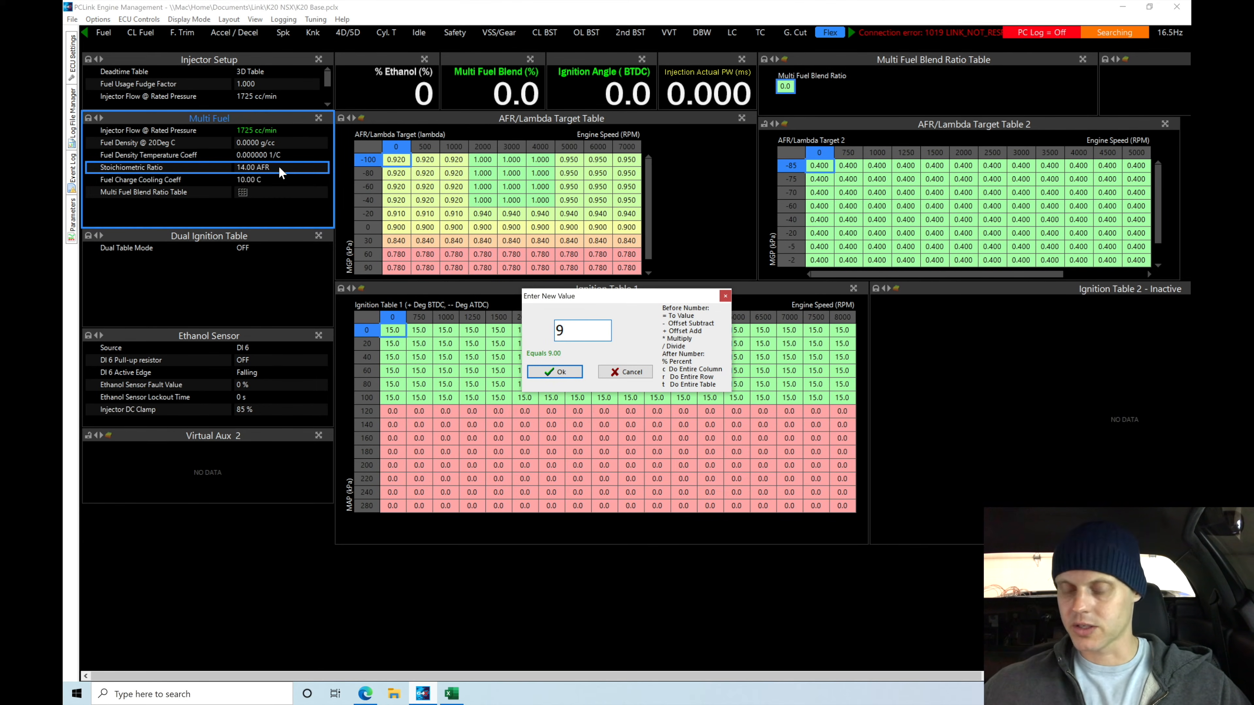
left_click(555, 372)
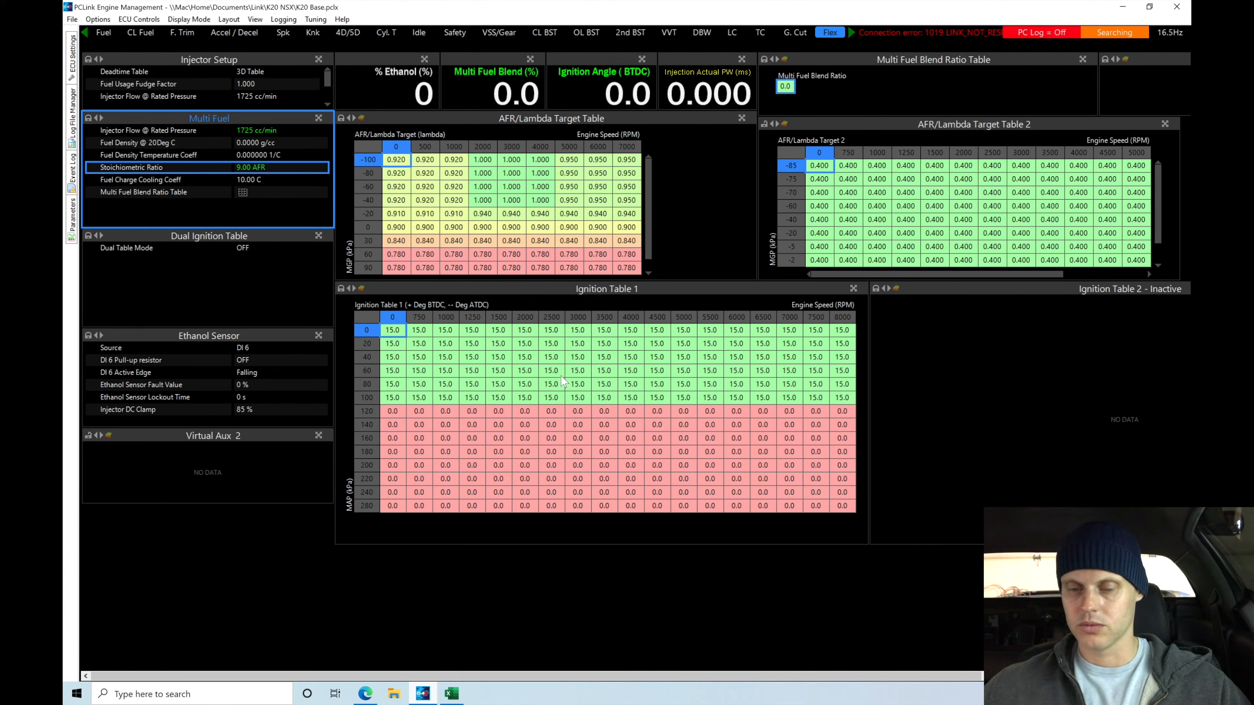